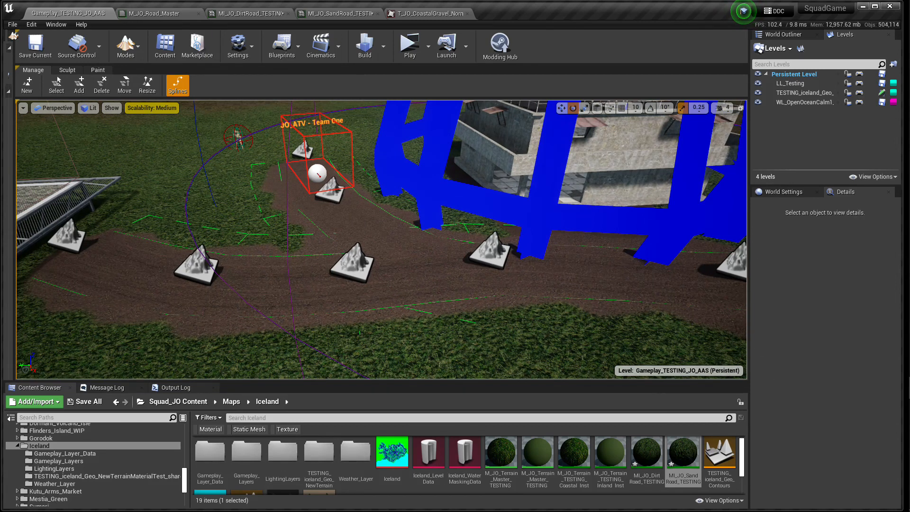
- Inspect the dirt and sand road splines, including the transition between the two surfaces and their edges against the grass
left_click(304, 293)
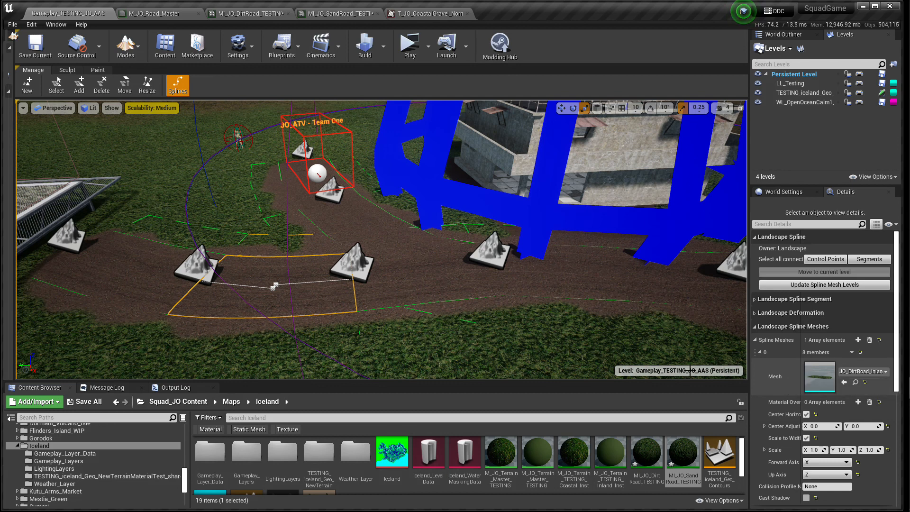
left_click(382, 317)
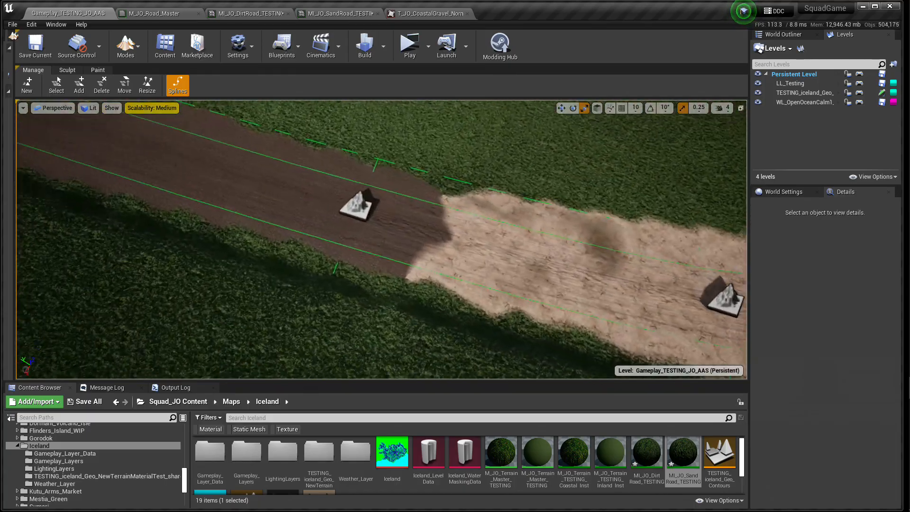
right_click_drag(382, 285, 382, 237)
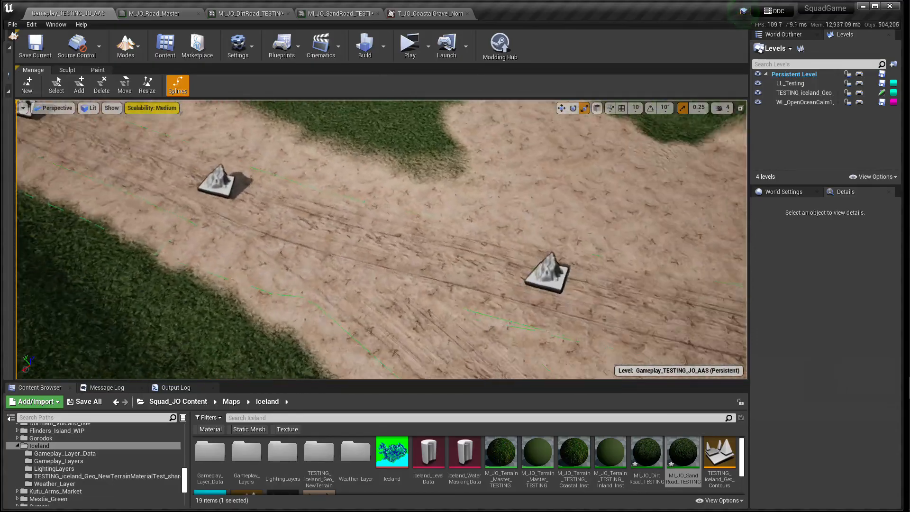
right_click_drag(382, 240, 429, 240)
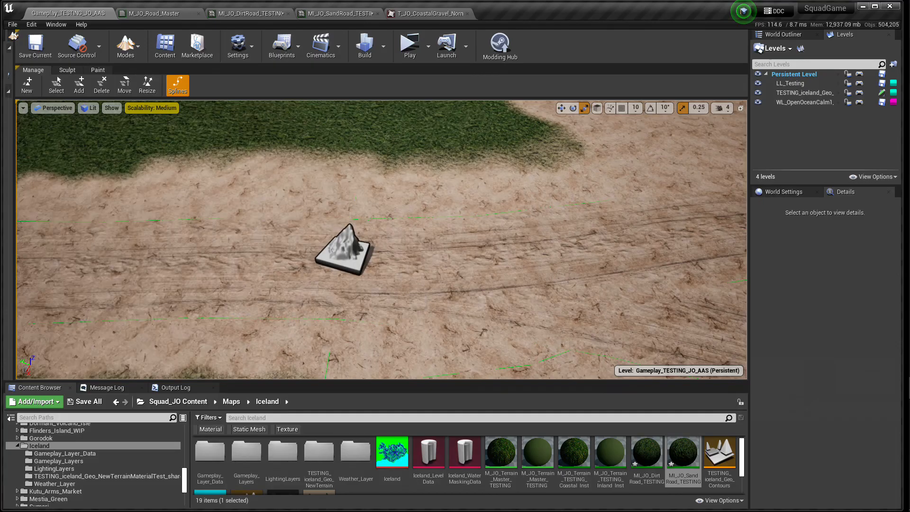
key("a")
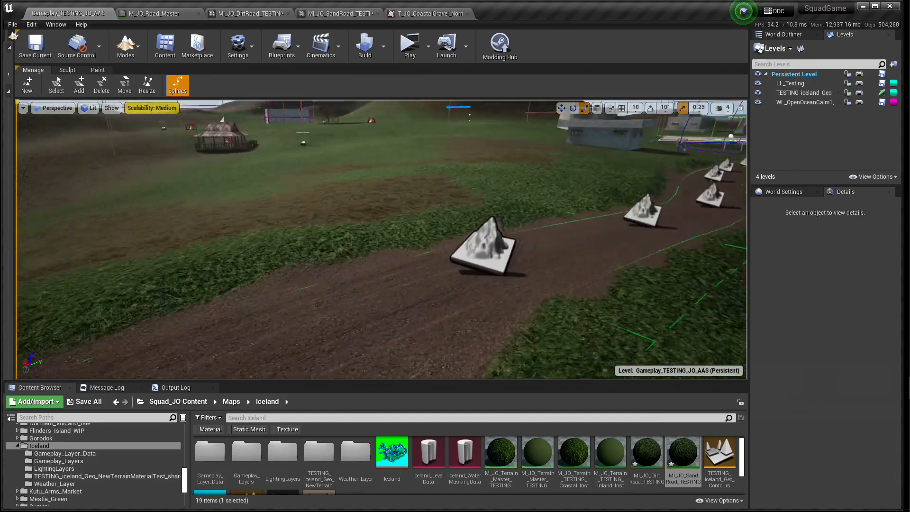
key("d")
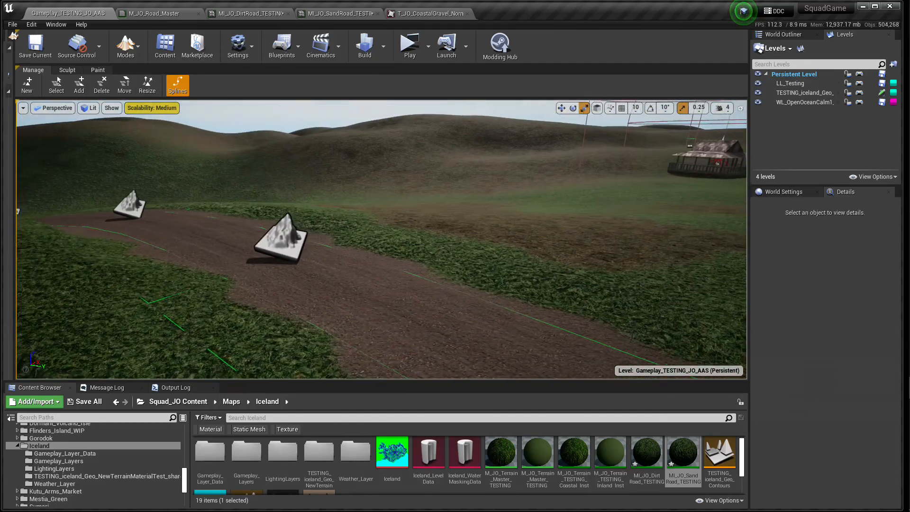
right_click_drag(382, 239, 440, 244)
key("a")
right_click_drag(381, 239, 315, 237)
key("d")
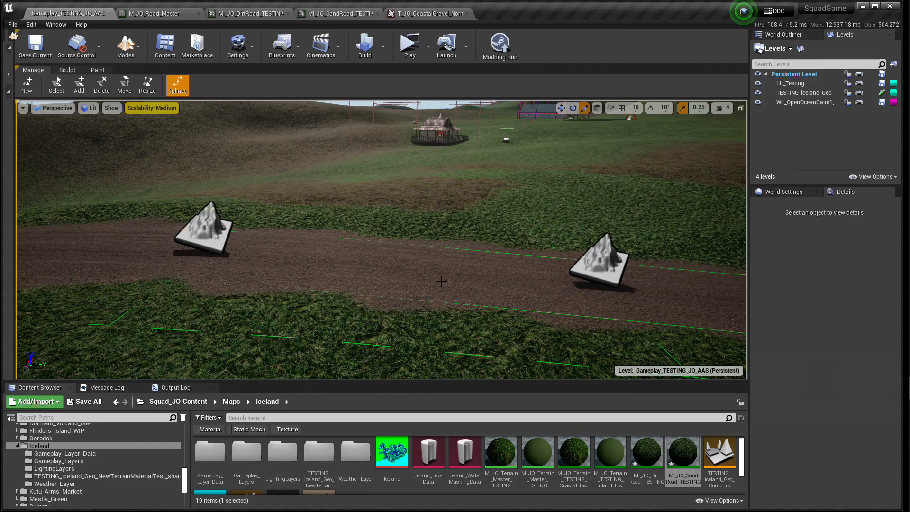
- Examine from the side how the dirt road's spline follows the grassy hillside
right_click_drag(382, 239, 616, 265)
key("d")
key("a")
right_click_drag(382, 239, 536, 211)
key("w")
key("d")
key("a")
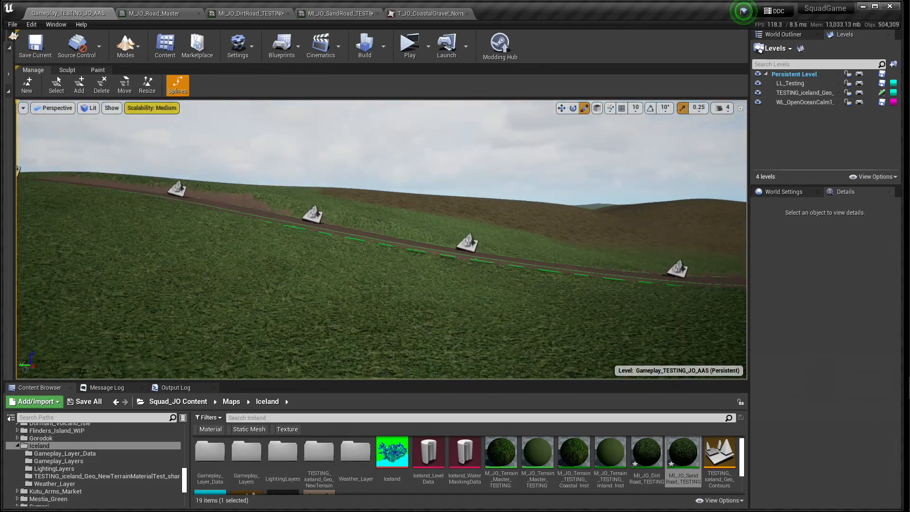
key("w")
key("d")
right_click_drag(445, 279, 417, 270)
key("a")
key("d")
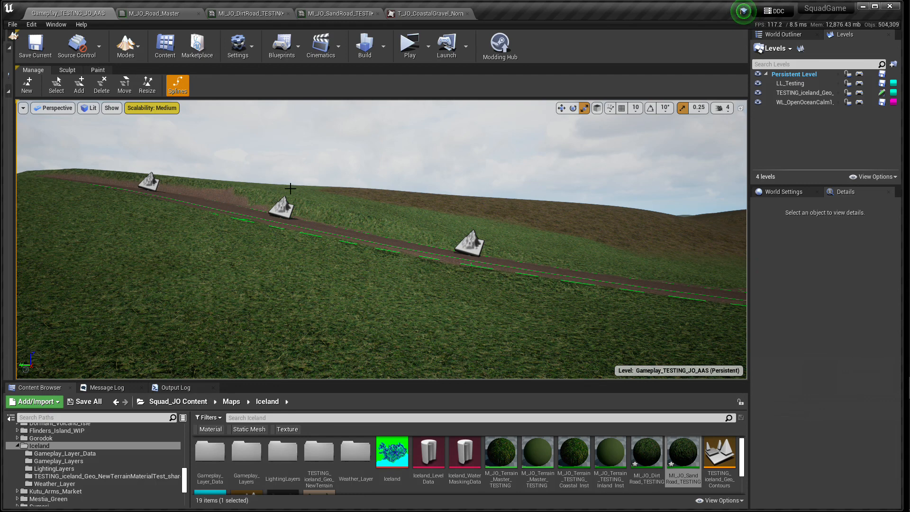
- Inspect the dirt road along its length, checking how its borders blend into the surrounding terrain
key("w")
right_click_drag(392, 237, 405, 219)
key("s")
key("a")
key("w")
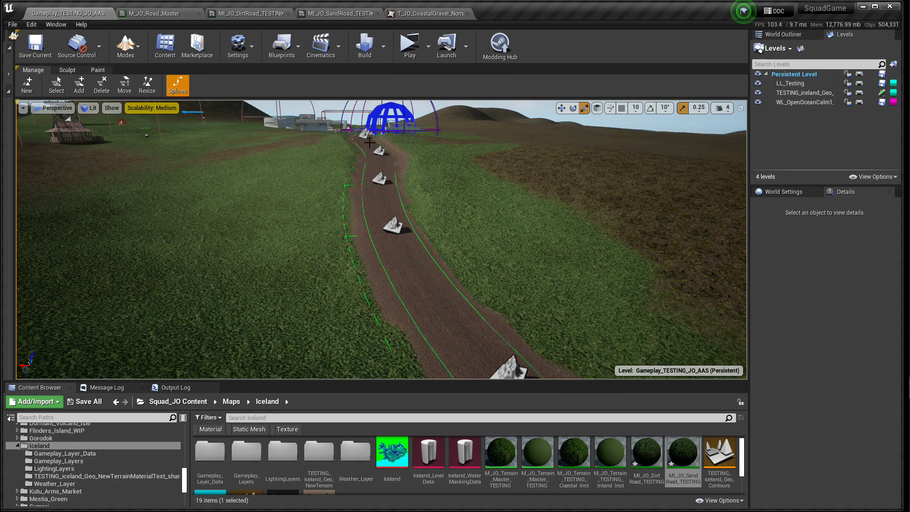
right_click_drag(394, 247, 503, 258)
key("a")
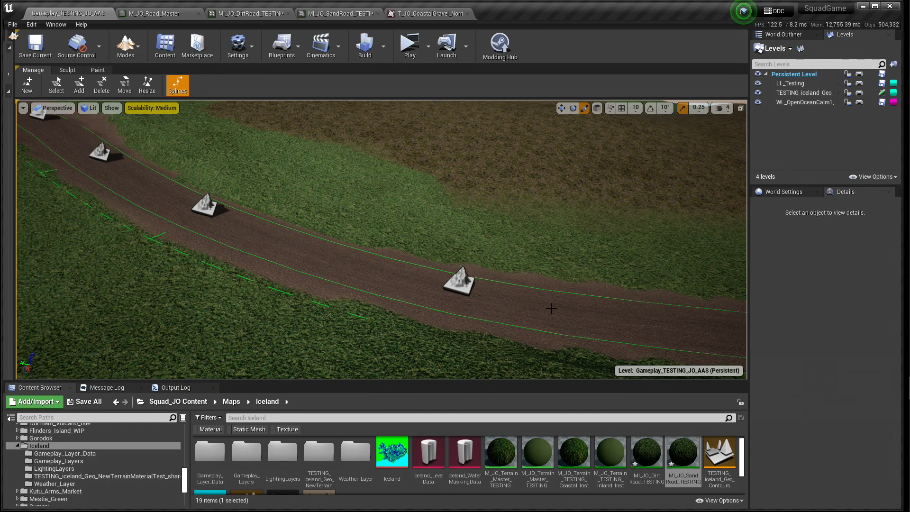
mouse_move(540, 309)
right_mouse_down()
mouse_move(548, 314)
mouse_move(537, 313)
right_mouse_up()
- Show the World Normal buffer visualization and compare the road's normals with those of the surrounding landscape
left_click(89, 108)
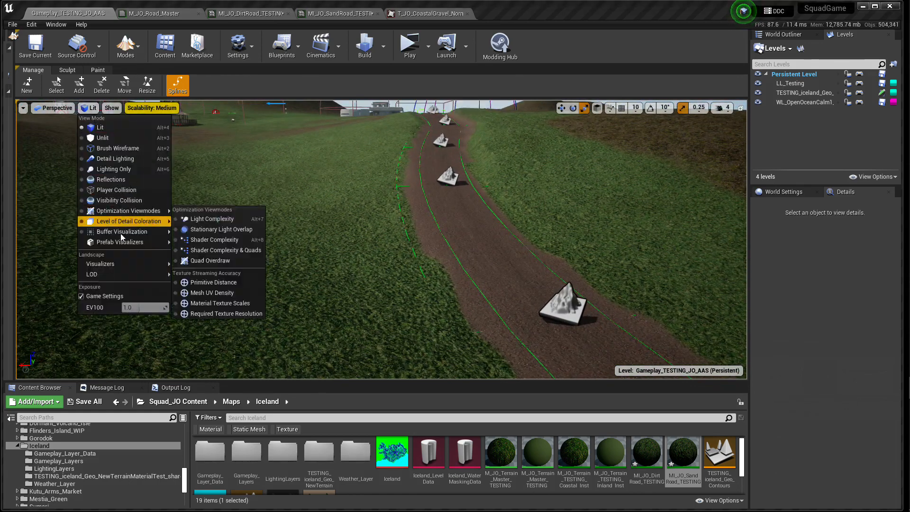
mouse_move(113, 232)
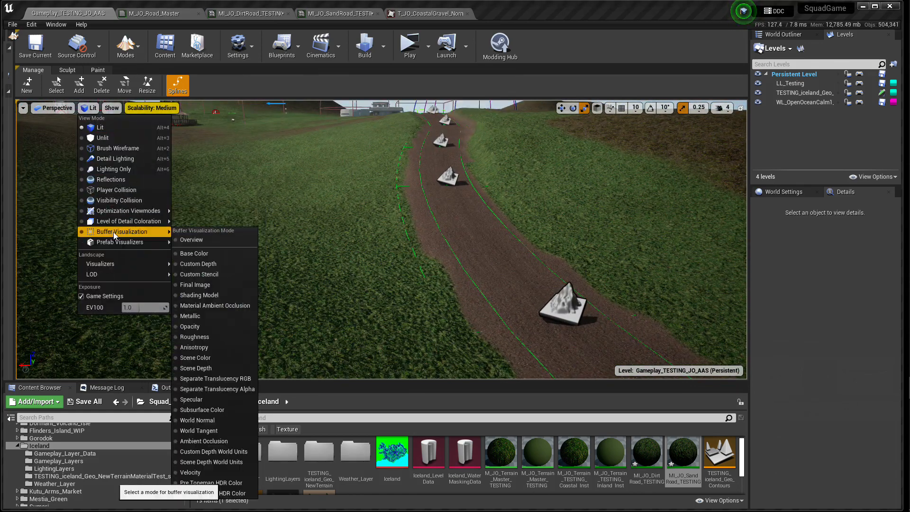
left_click(207, 423)
right_click_drag(391, 330, 431, 297)
key("w")
right_click_drag(399, 263, 242, 172)
key("w")
key("w")
key("w")
key("s")
key("d")
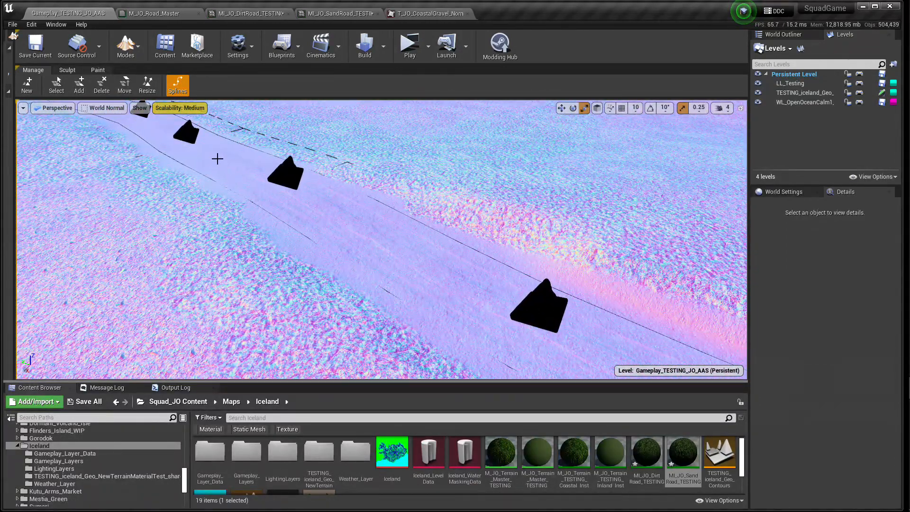
right_click_drag(319, 212, 291, 239)
right_click_drag(346, 226, 351, 196)
- Return the viewport to Lit mode and examine a dirt road spline segment and its surroundings
left_click(106, 109)
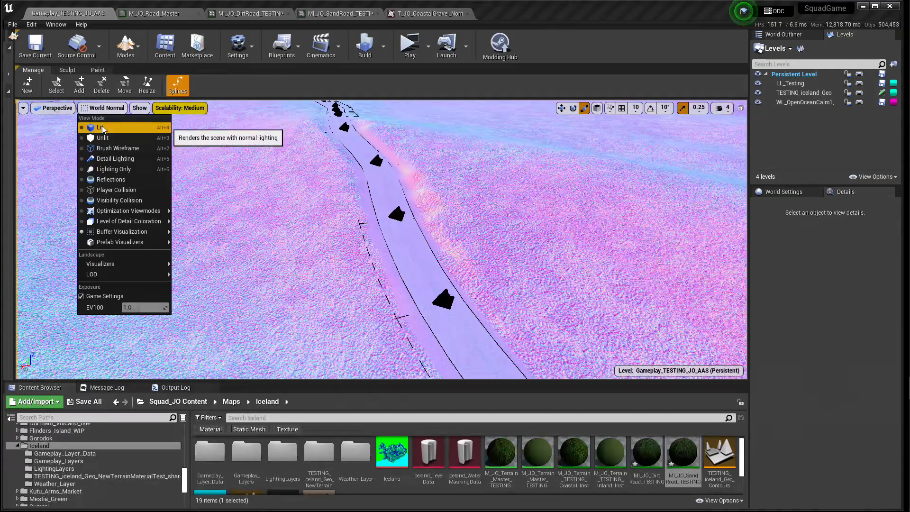
left_click(100, 127)
right_click_drag(102, 127, 402, 286)
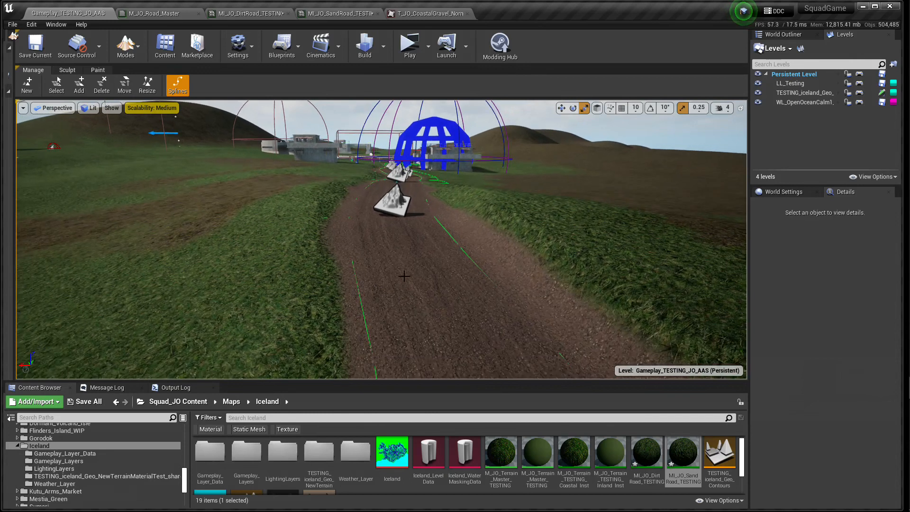
left_click(414, 259)
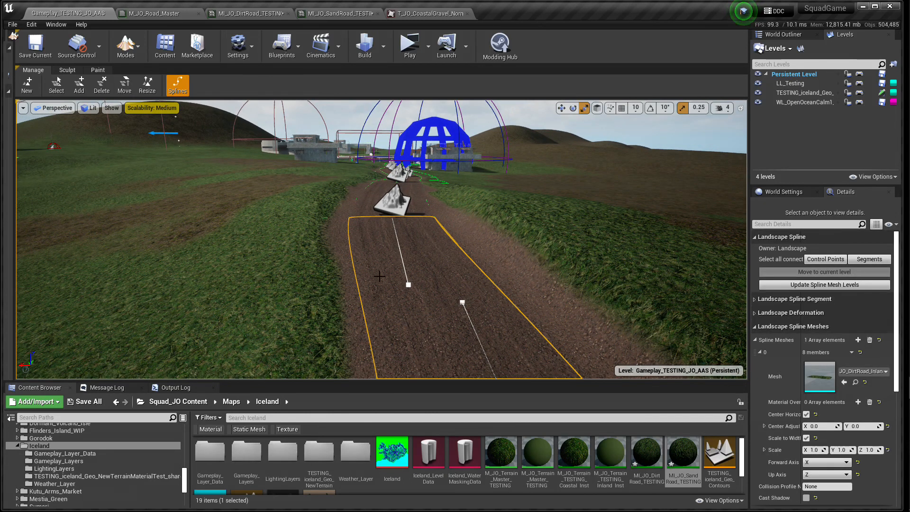
left_click(335, 256)
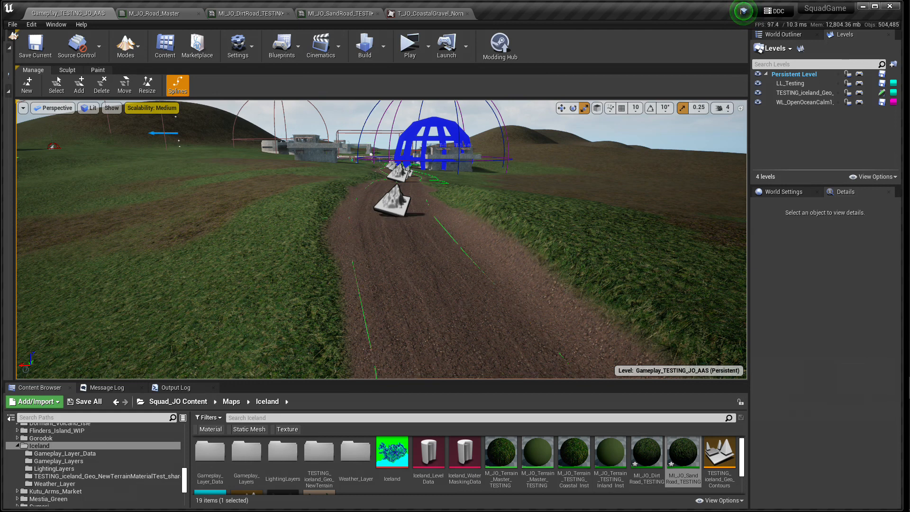
scroll(351, 264, "down", 5)
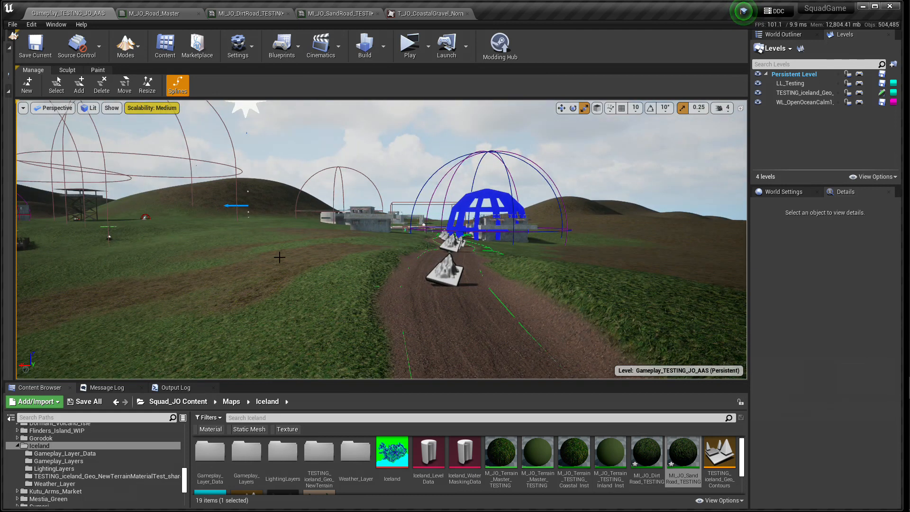
right_click_drag(261, 248, 295, 261)
right_click_drag(360, 288, 228, 296)
right_click_drag(421, 292, 280, 300)
right_click_drag(486, 275, 279, 270)
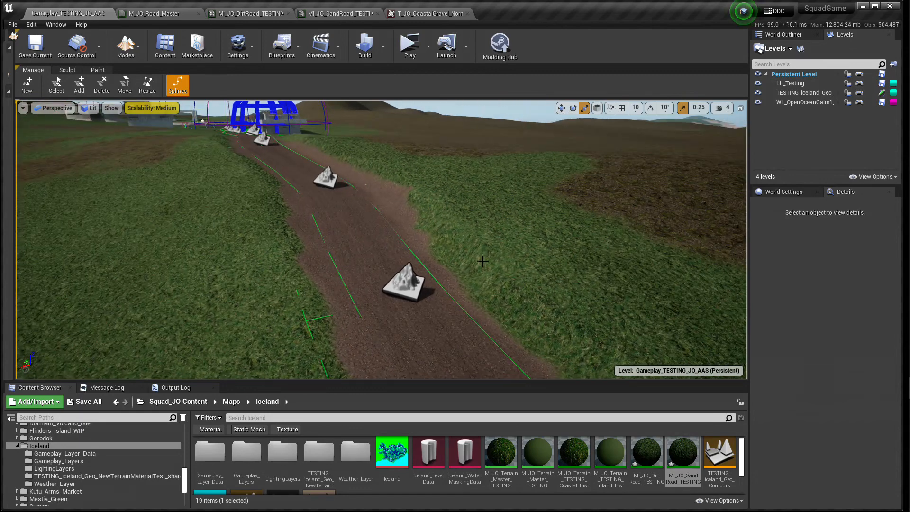
mouse_move(284, 199)
right_mouse_down()
mouse_move(304, 216)
mouse_move(285, 204)
right_mouse_up()
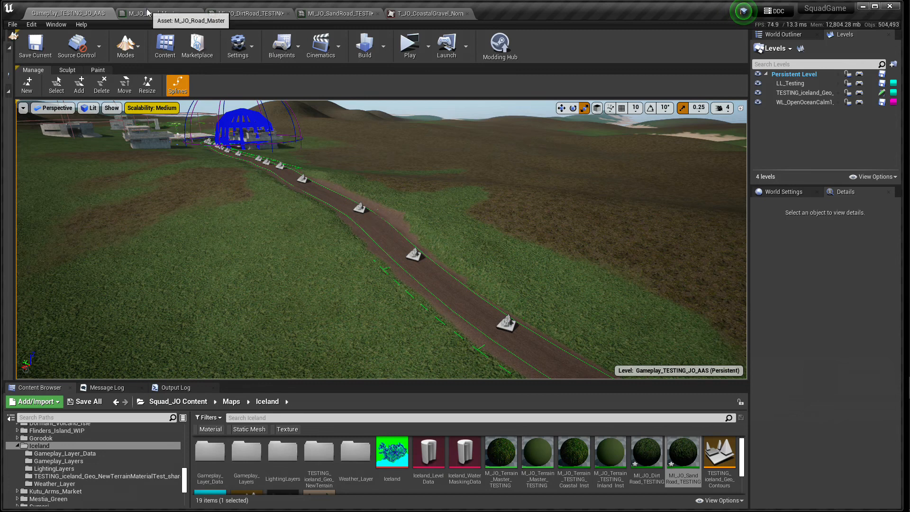
- Delete the whole "Not used anymore: Read(Blending) from RVT" section from the M_JO_Road_Master material graph
left_click(148, 16)
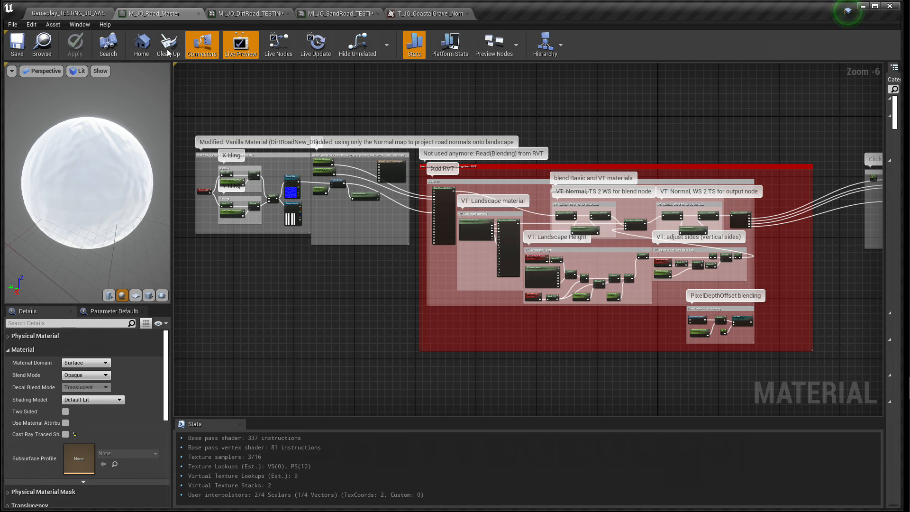
left_click(93, 16)
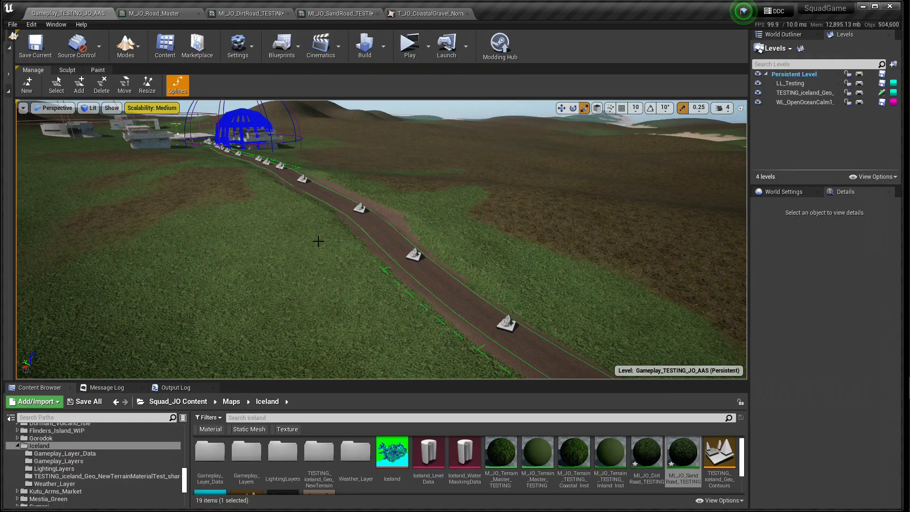
left_click(156, 14)
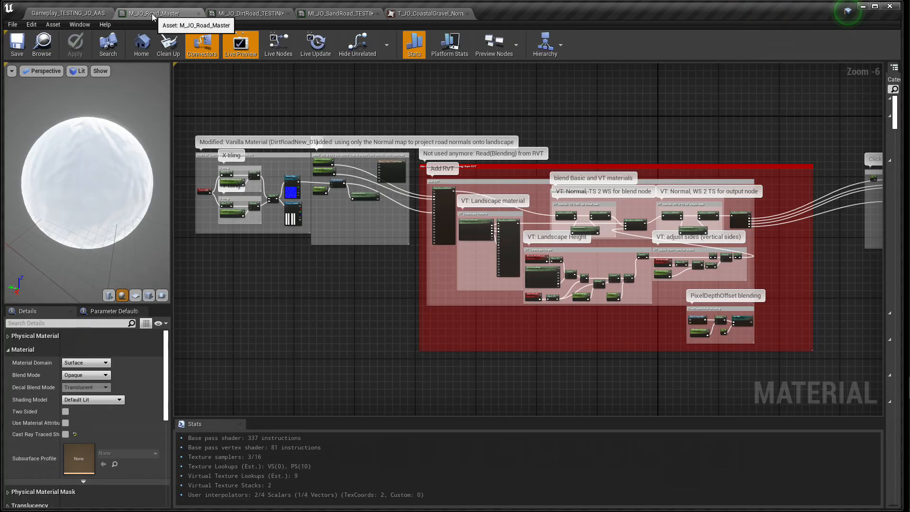
right_click_drag(432, 270, 326, 275)
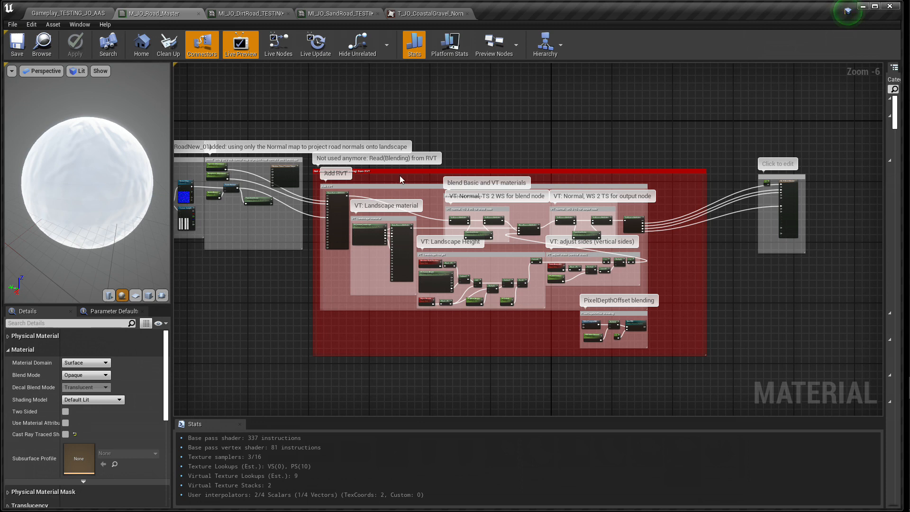
scroll(455, 260, "up", 2)
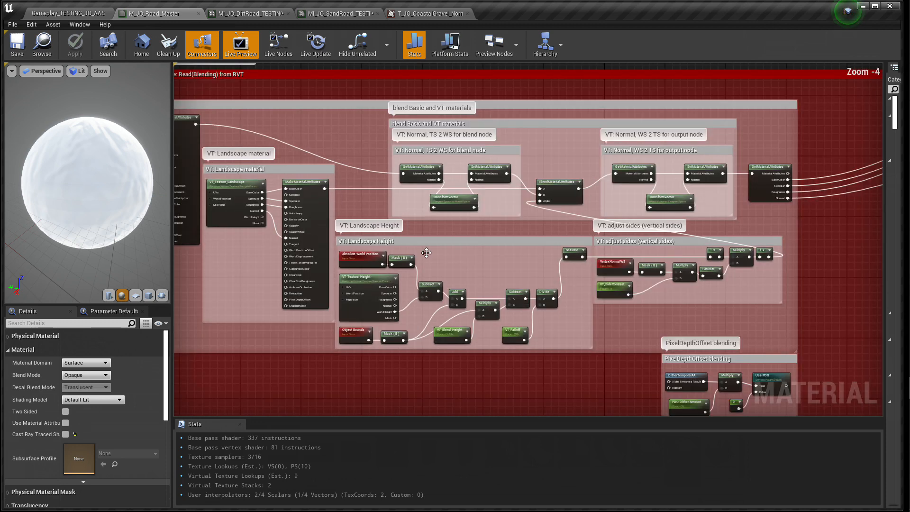
right_click_drag(427, 253, 504, 232)
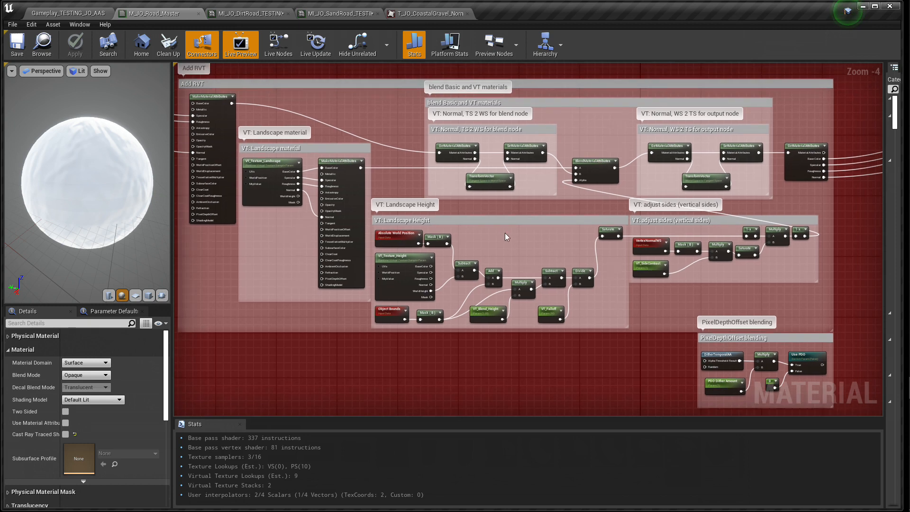
scroll(506, 236, "down", 2)
left_click_drag(331, 144, 752, 352)
key("Delete")
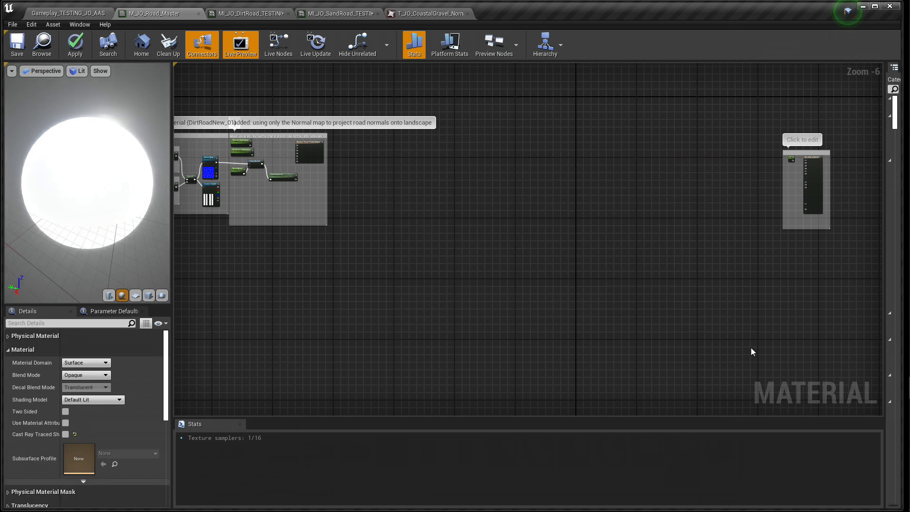
- Move the main material output group close to the road normals section and save M_JO_Road_Master
left_click_drag(805, 157, 410, 157)
scroll(371, 175, "up", 4)
right_click_drag(372, 176, 430, 247)
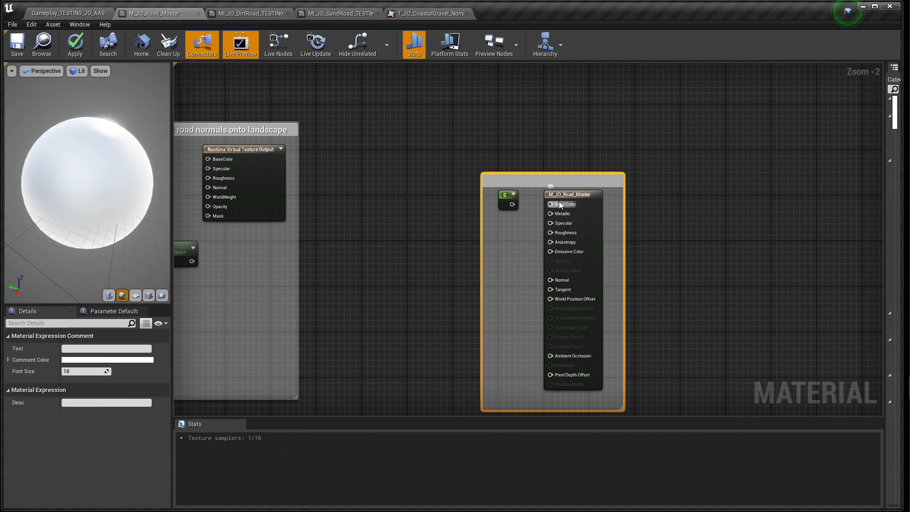
mouse_move(427, 229)
right_mouse_down()
mouse_move(499, 211)
mouse_move(676, 244)
right_mouse_up()
mouse_move(503, 293)
right_mouse_down()
mouse_move(692, 276)
mouse_move(675, 318)
right_mouse_up()
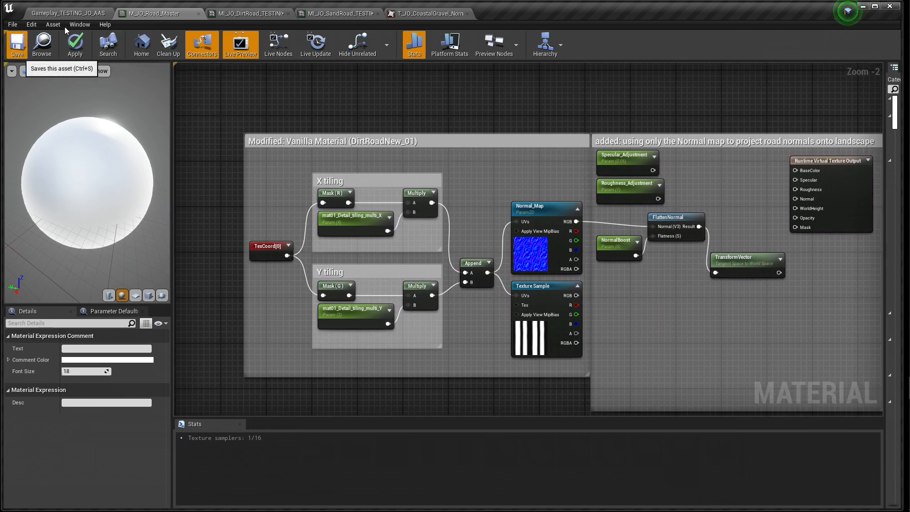
left_click(17, 48)
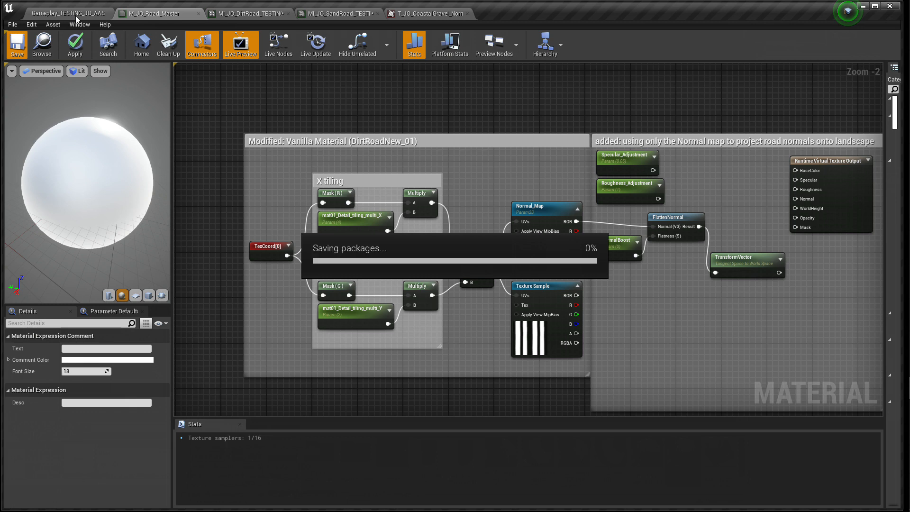
- In the Gameplay_TESTING_JO_AAS level, select all connected control points of the road spline and raise them well above the landscape
left_click(75, 14)
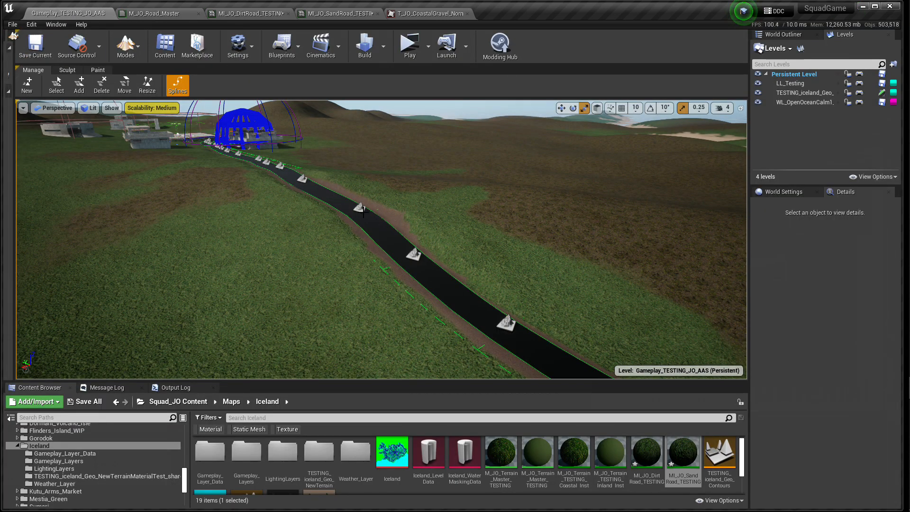
left_click(825, 259)
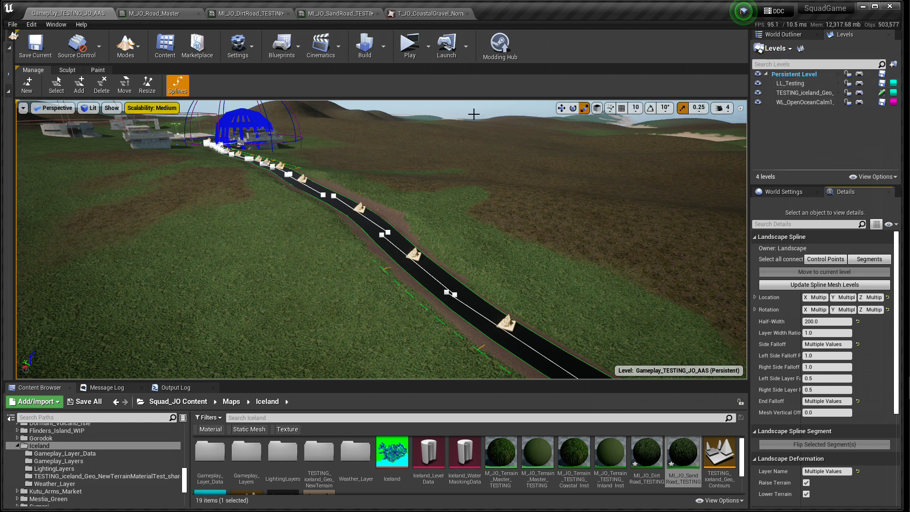
left_click(561, 108)
left_click(359, 208)
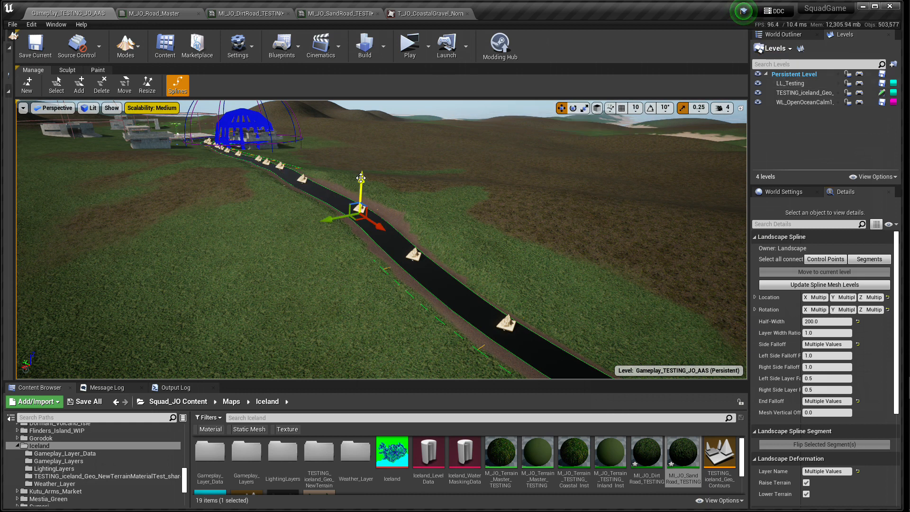
left_click_drag(360, 177, 352, 121)
key("f")
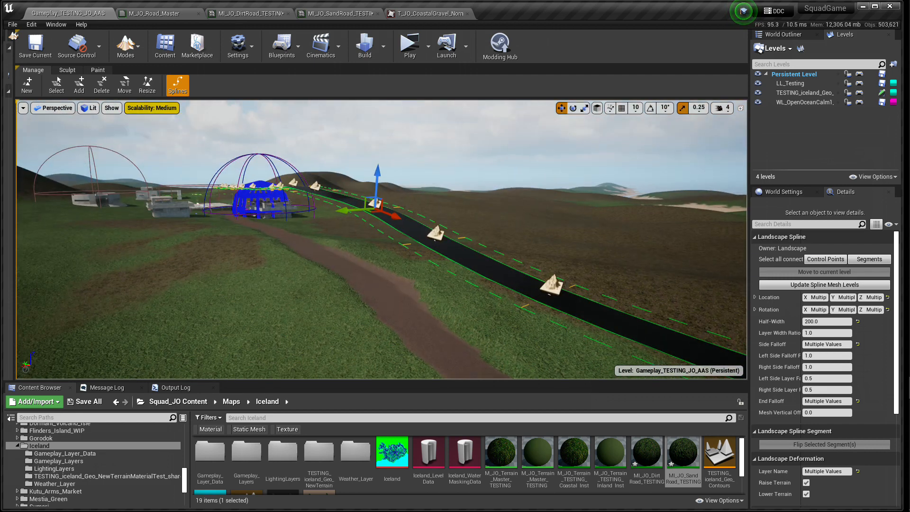
- Lower the selected road spline control points beneath the landscape and raise them back above the terrain
left_click_drag(373, 188, 374, 136)
right_click_drag(374, 204, 379, 239)
key("ctrl+z")
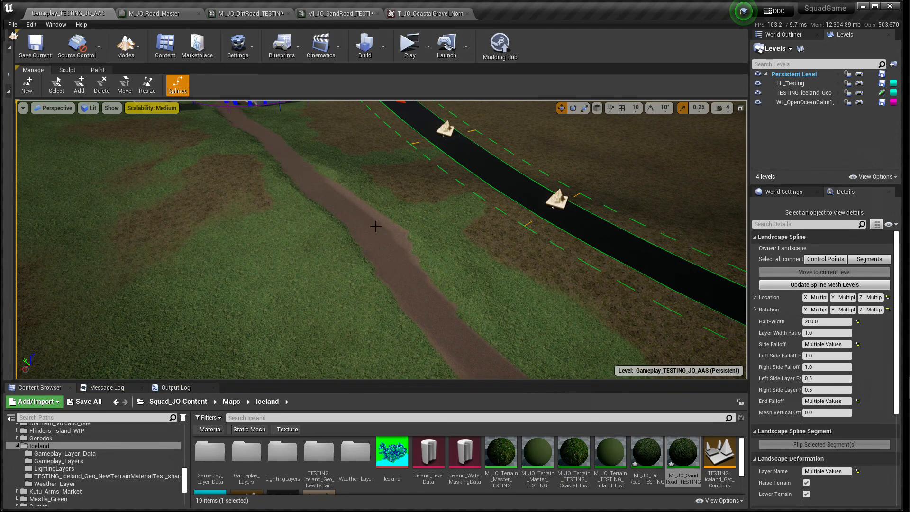
scroll(427, 172, "down", 5)
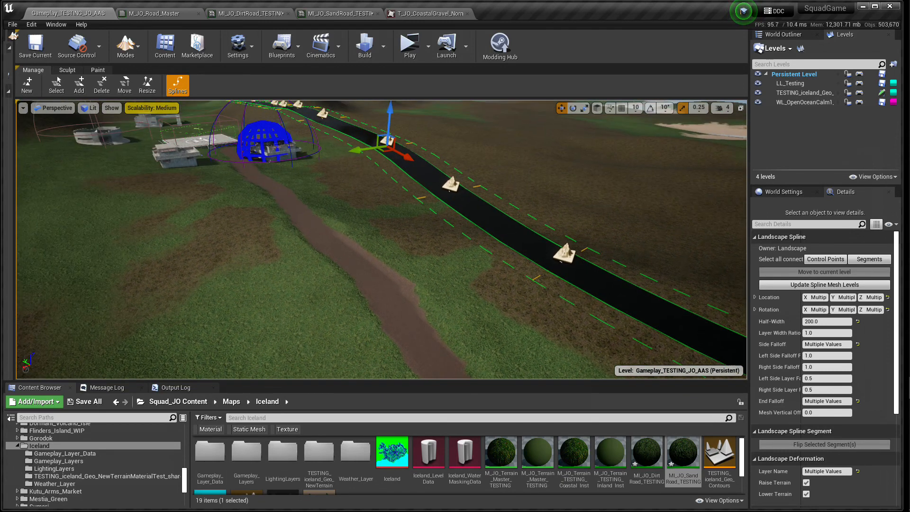
left_click_drag(387, 130, 369, 346)
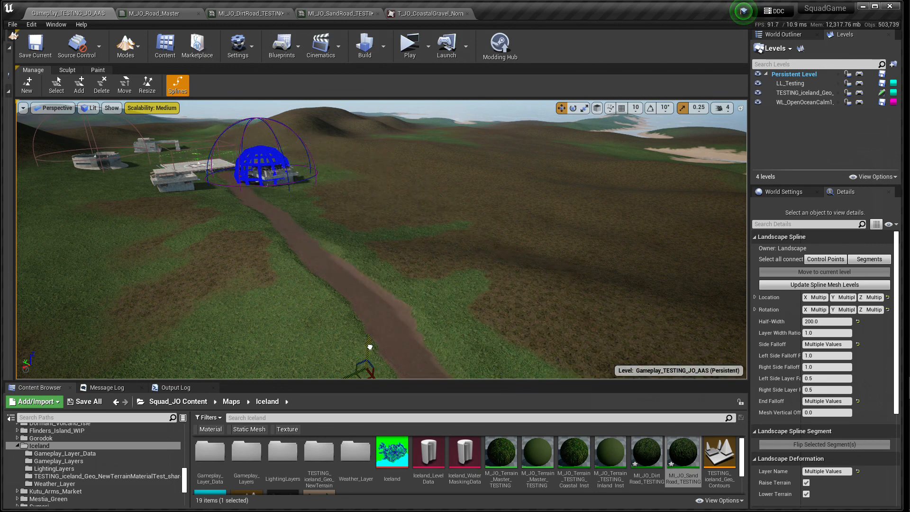
left_click_drag(370, 346, 395, 141)
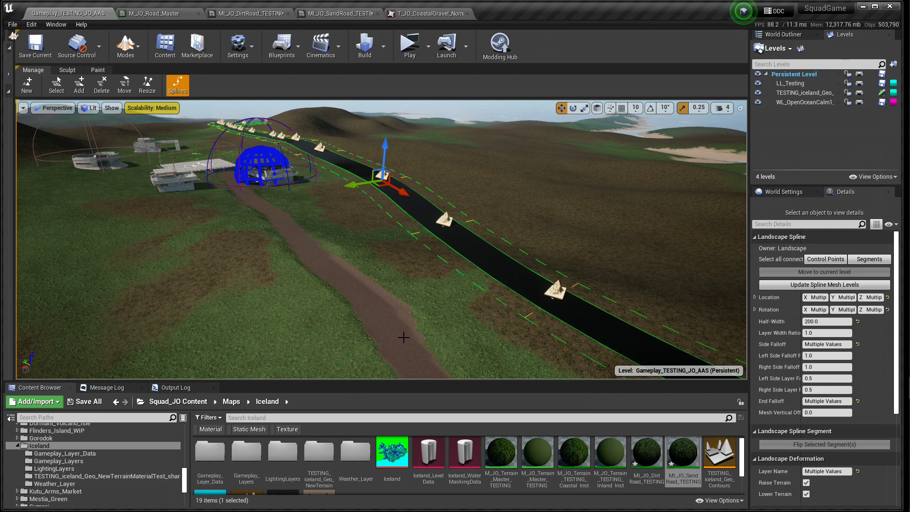
mouse_move(386, 144)
left_mouse_down()
mouse_move(383, 122)
mouse_move(383, 158)
mouse_move(384, 127)
mouse_move(386, 142)
left_mouse_up()
right_click_drag(370, 217, 351, 197)
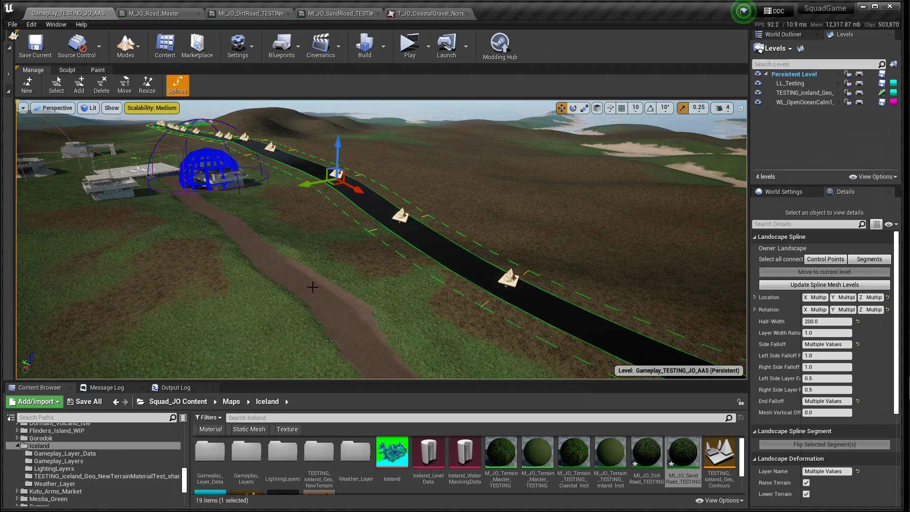
- Compare the M_JO_Road_Master graph, the raised spline and terrain road in the level, the coastal gravel normal texture and the dirt road instance
left_click(180, 13)
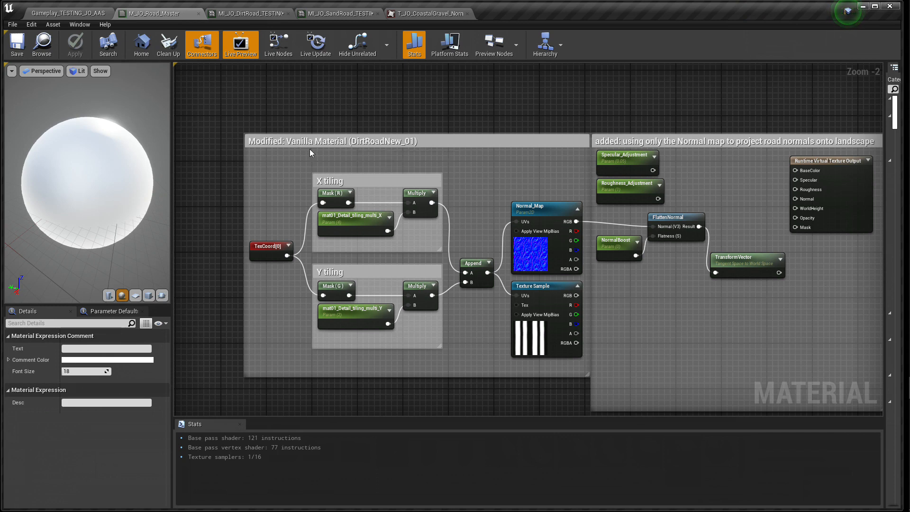
mouse_move(907, 189)
left_click(83, 19)
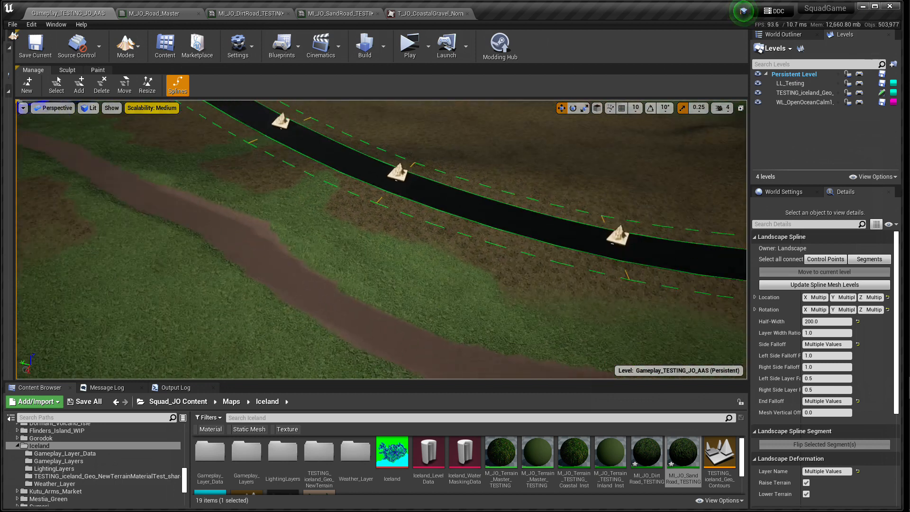
right_click_drag(275, 258, 280, 266)
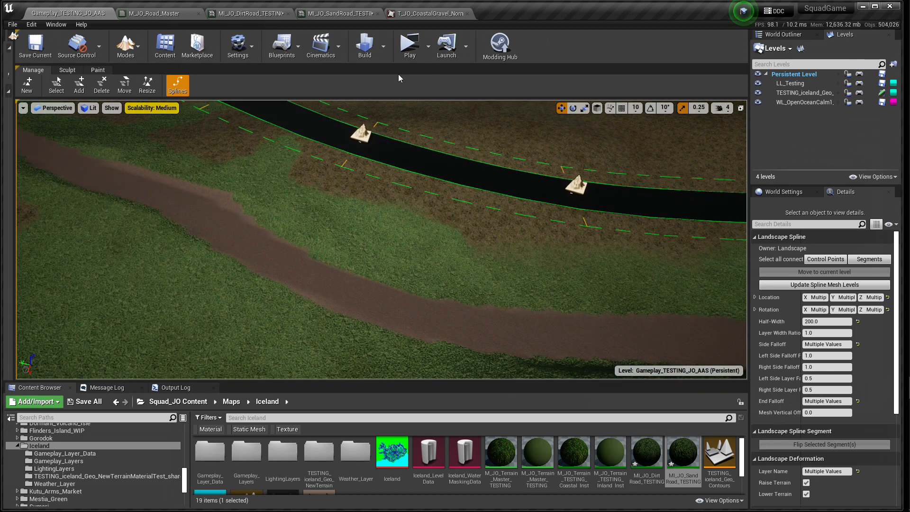
left_click(426, 13)
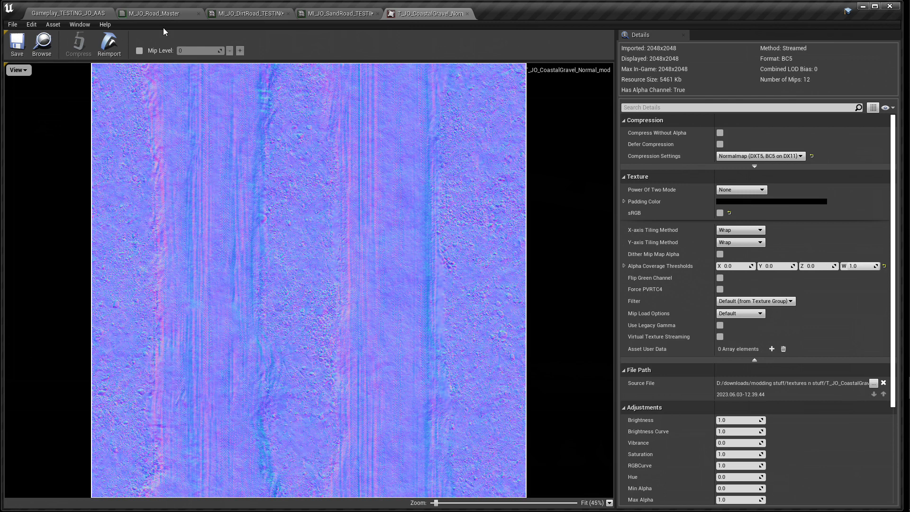
left_click(154, 13)
left_click(71, 13)
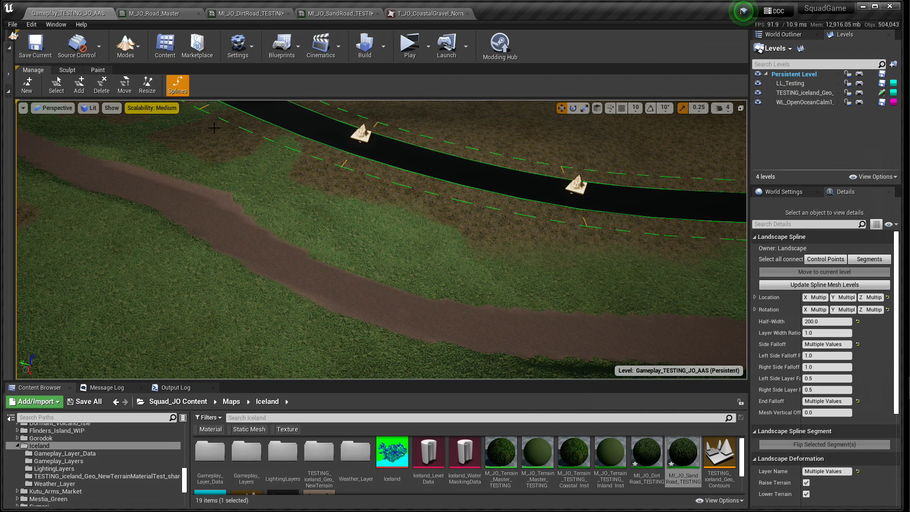
left_click(259, 13)
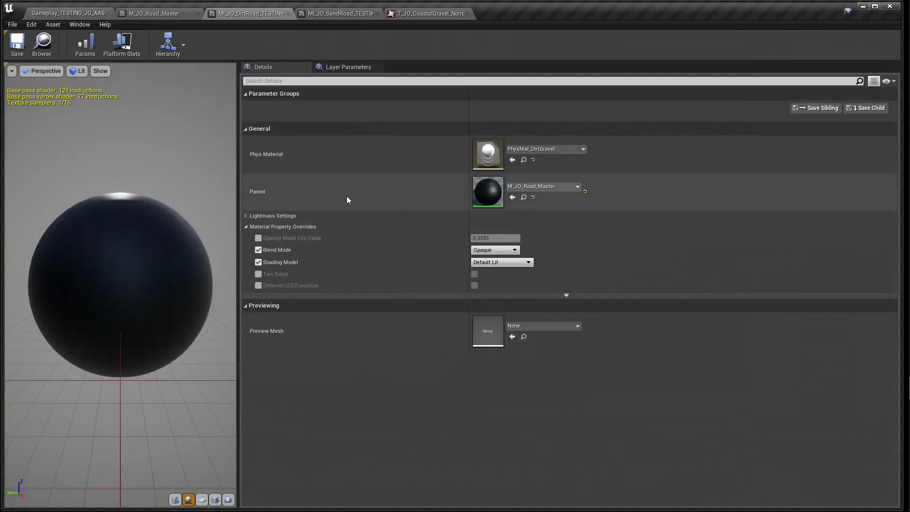
- In M_JO_Road_Master, connect Specular_Adjustment and Roughness_Adjustment to the Specular and Roughness inputs of the Runtime Virtual Texture Output
left_click(154, 13)
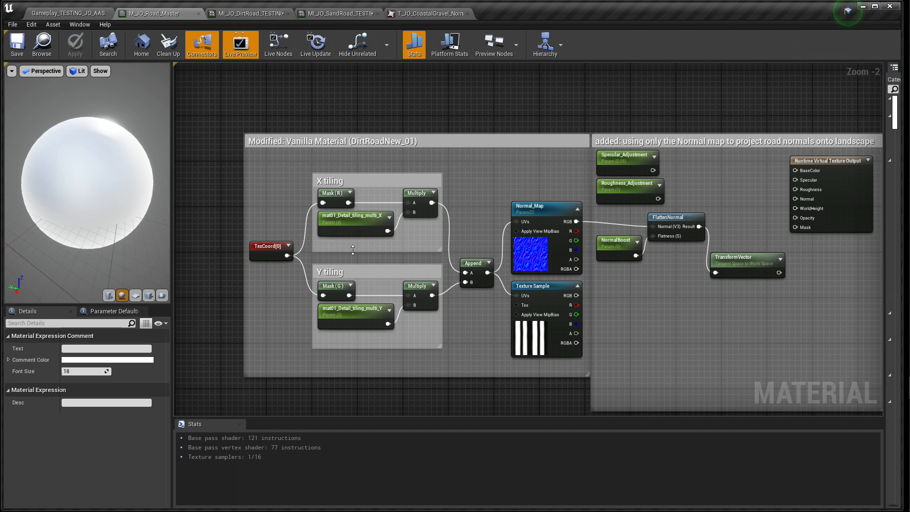
scroll(353, 250, "up", 2)
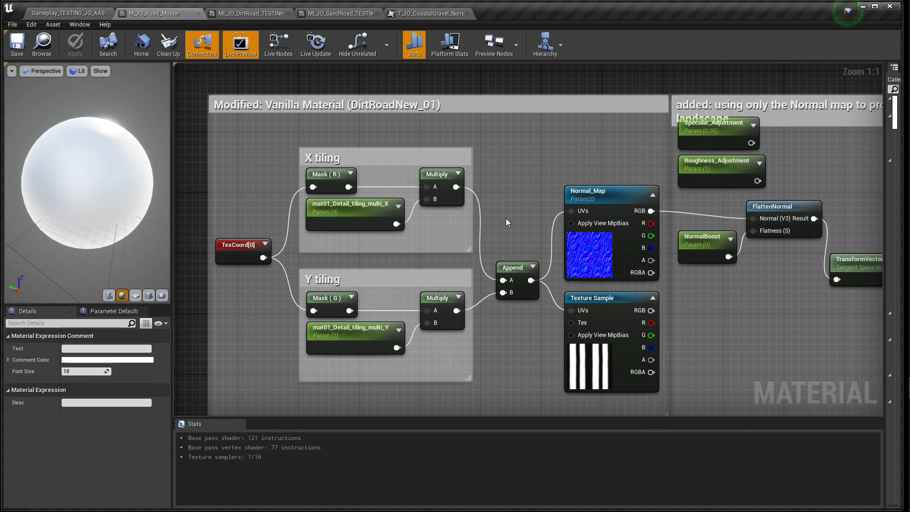
right_click_drag(538, 234, 472, 231)
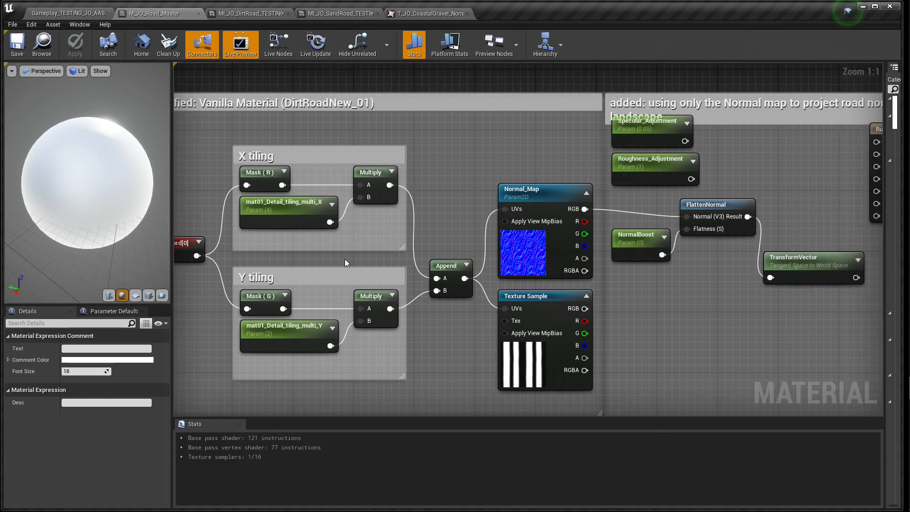
right_click_drag(345, 262, 485, 260)
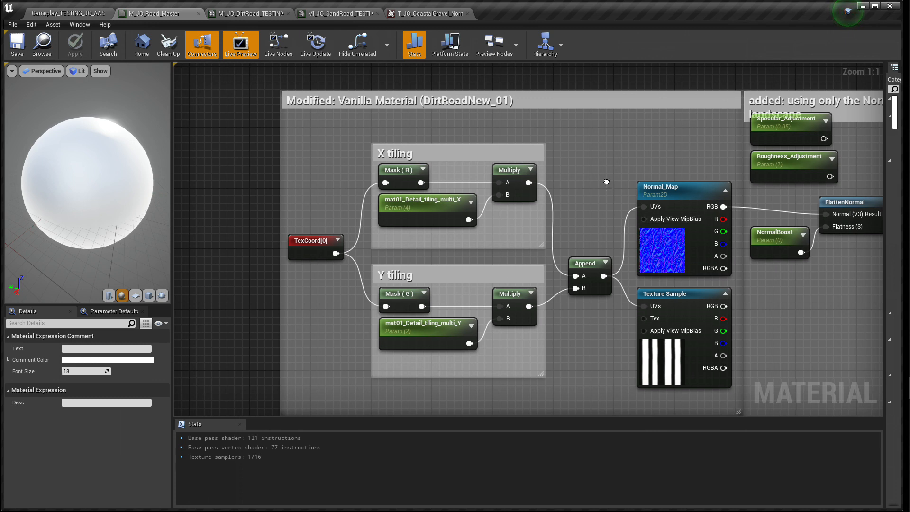
right_click_drag(605, 179, 418, 175)
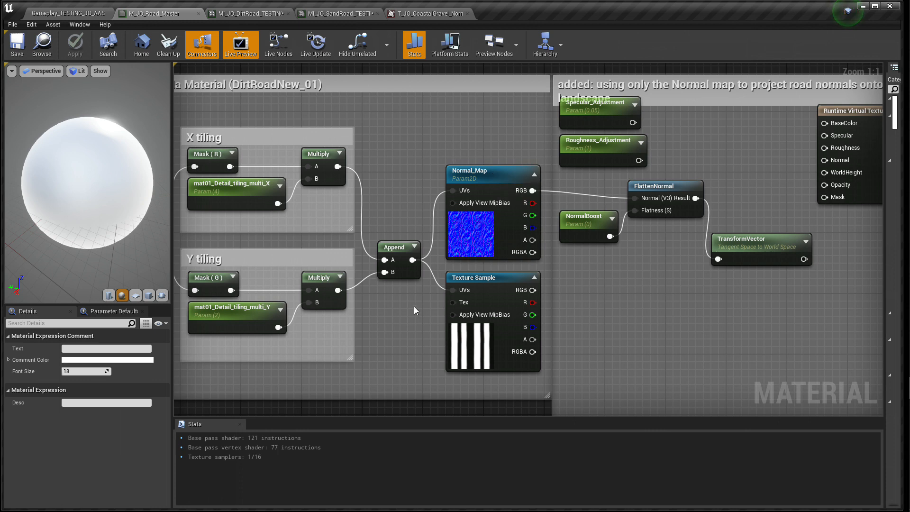
right_click_drag(485, 207, 297, 216)
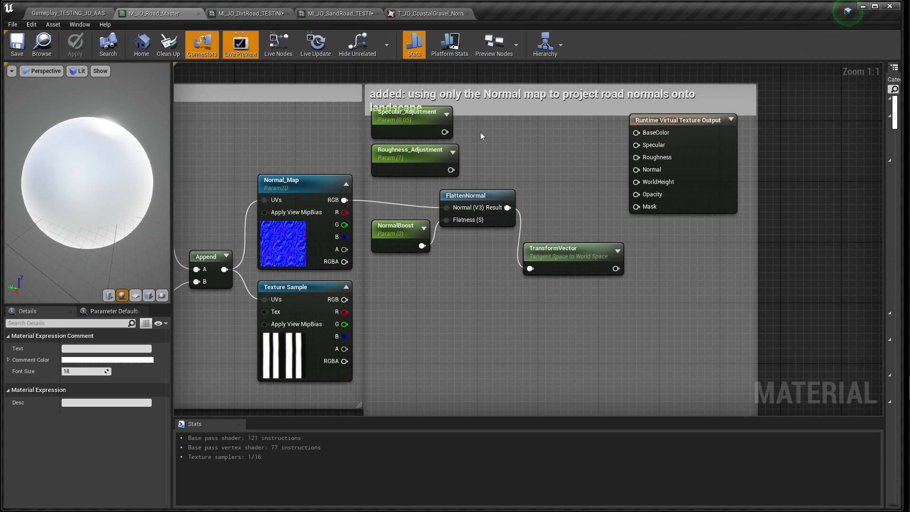
left_click_drag(645, 314, 636, 167)
left_click(420, 164)
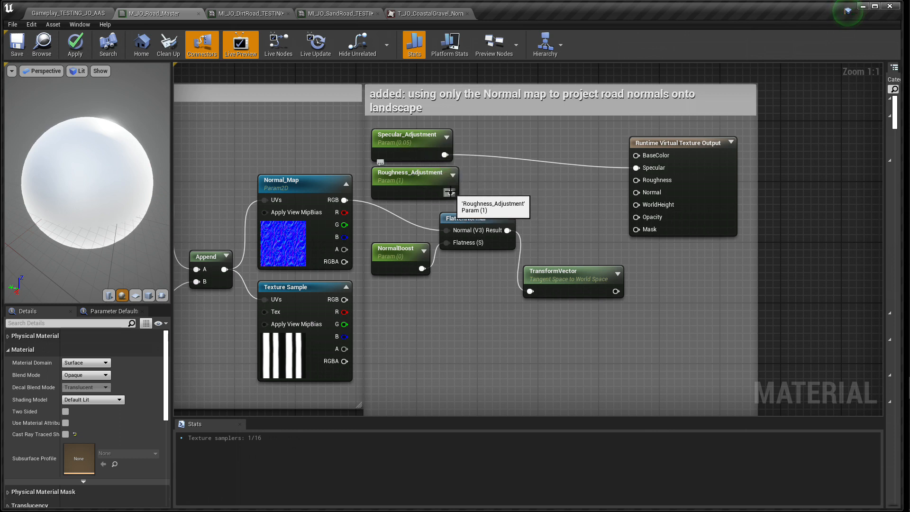
left_click_drag(449, 192, 636, 180)
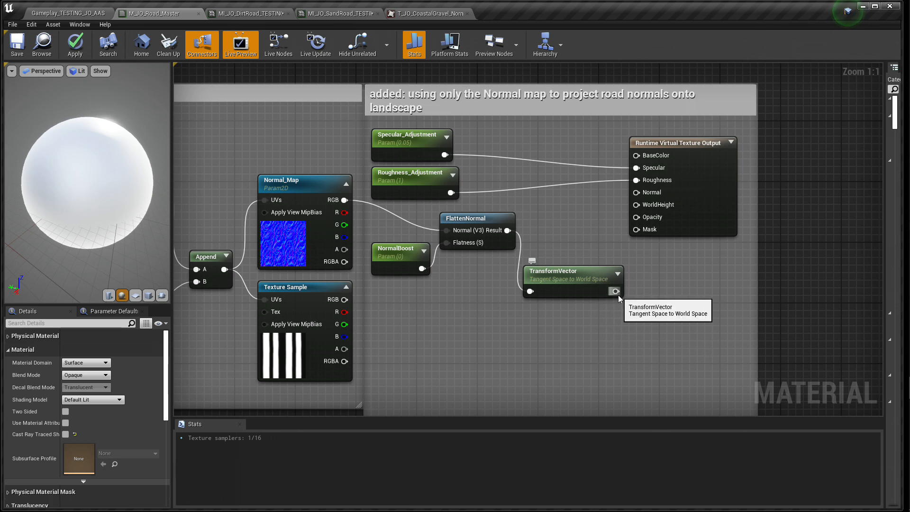
- Connect TransformVector to the Runtime Virtual Texture Output's Normal input and align both nodes in line with FlattenNormal
right_click_drag(439, 316, 510, 284)
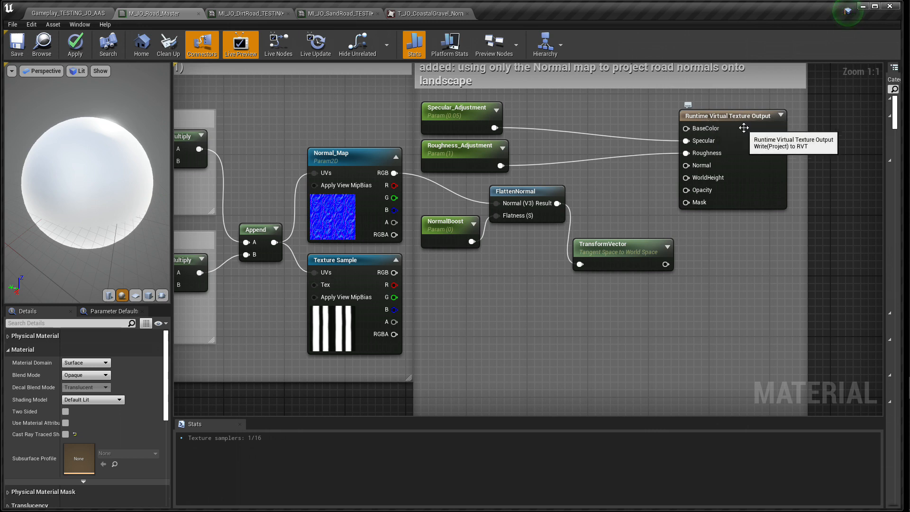
right_click_drag(490, 264, 575, 290)
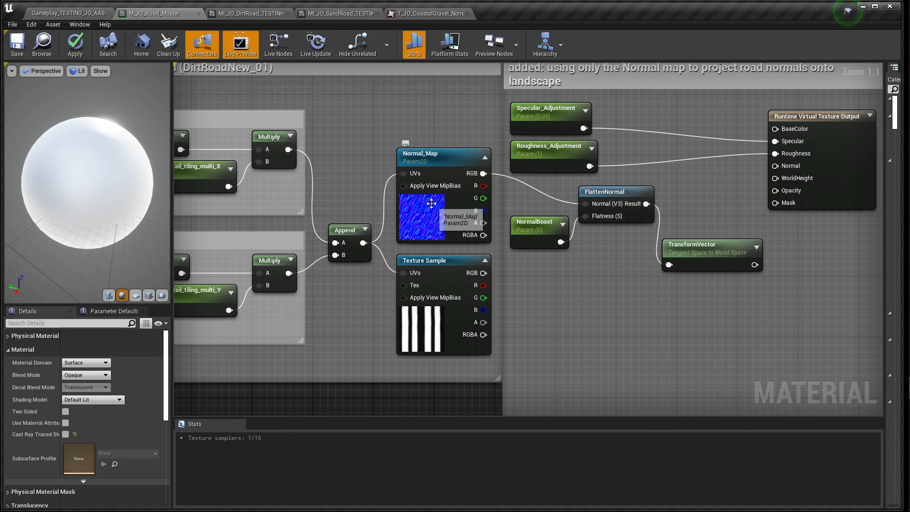
right_click_drag(654, 319, 440, 302)
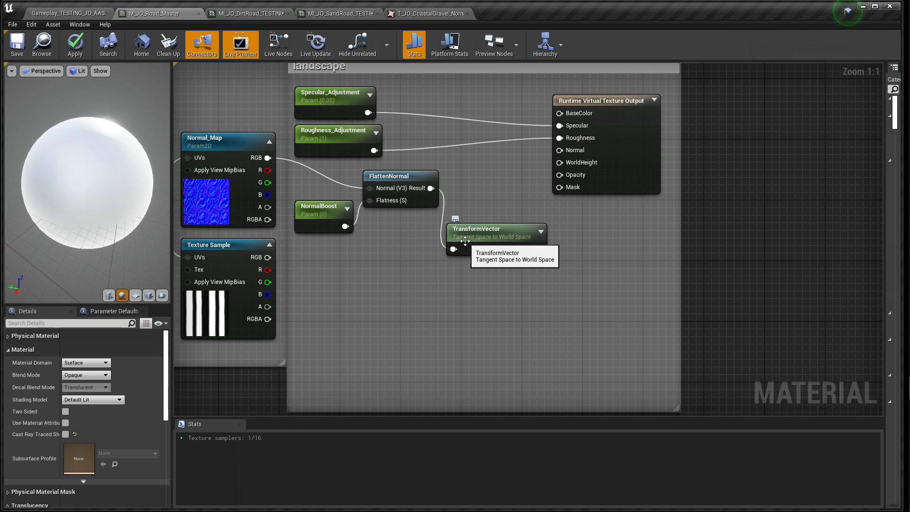
left_click_drag(539, 249, 559, 150)
left_click_drag(499, 232, 498, 178)
left_click_drag(615, 103, 622, 103)
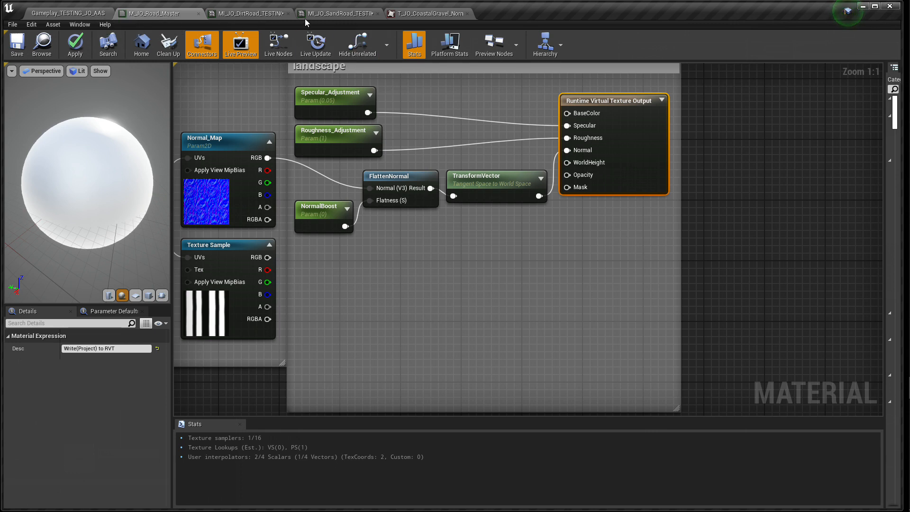
- Save M_JO_Road_Master with the specular, roughness and normal connections to the virtual texture output
left_click(250, 13)
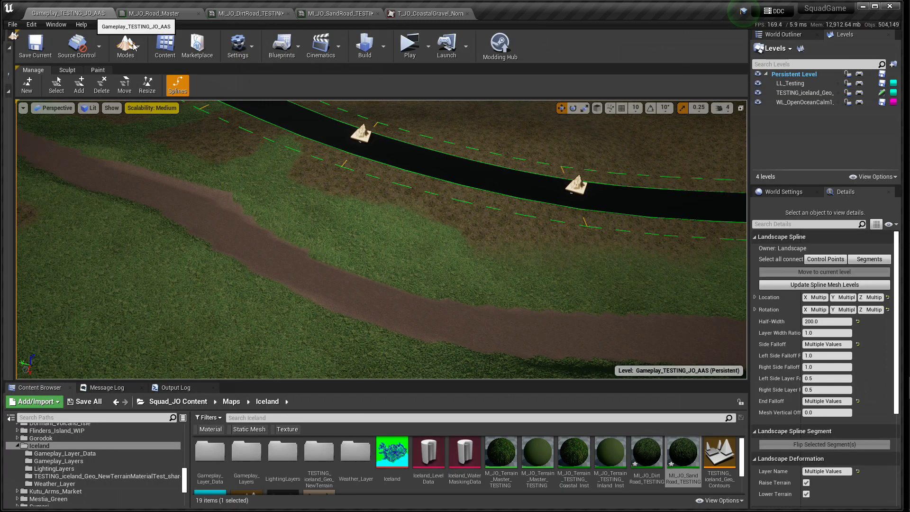
left_click(100, 14)
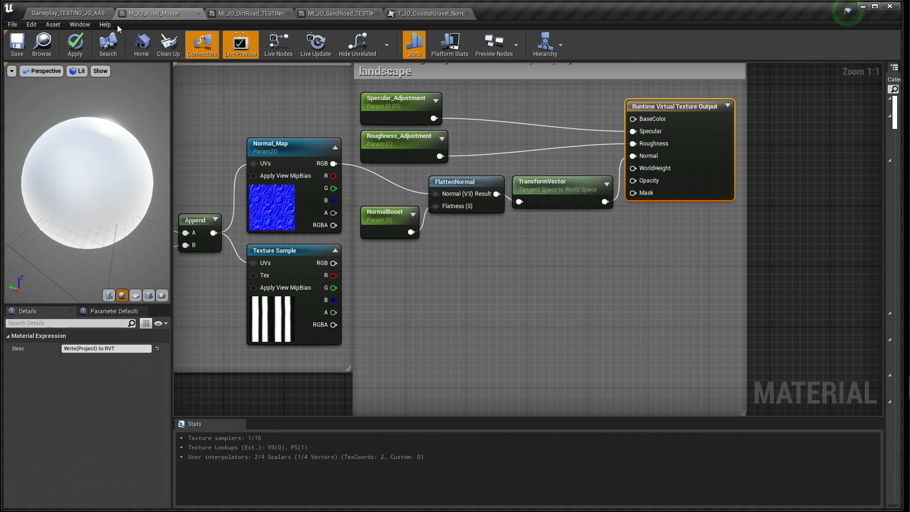
left_click(17, 43)
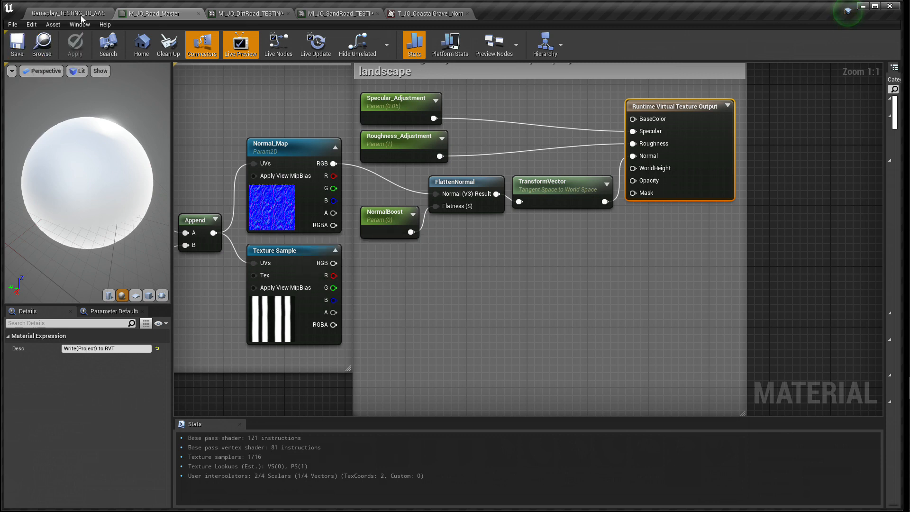
- Inspect the projected road normals on the terrain up close in the Gameplay_TESTING_JO_AAS level
left_click(82, 17)
right_click_drag(318, 268, 225, 223)
key("w")
key("w")
key("w")
key("s")
key("w")
key("s")
key("w")
key("w")
key("s")
- In M_JO_Road_Master, move the comment group with the main material output closer to the road normals section
left_click(170, 18)
mouse_move(450, 274)
right_mouse_down()
mouse_move(492, 275)
mouse_move(465, 279)
right_mouse_up()
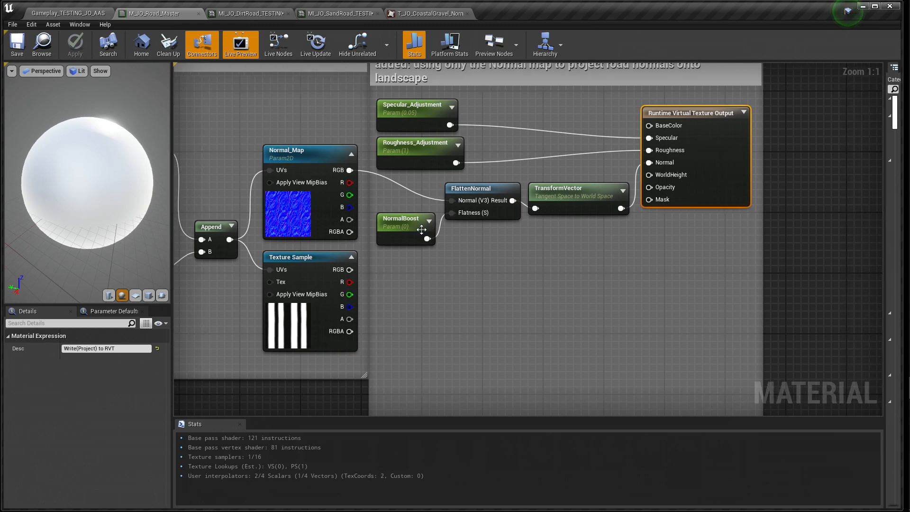
scroll(536, 288, "down", 2)
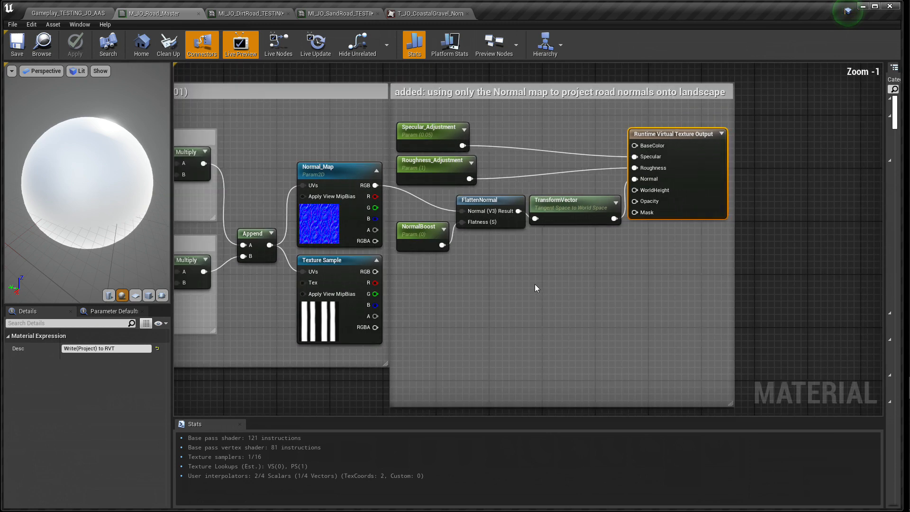
right_click_drag(571, 292, 360, 280)
left_click_drag(662, 165, 555, 113)
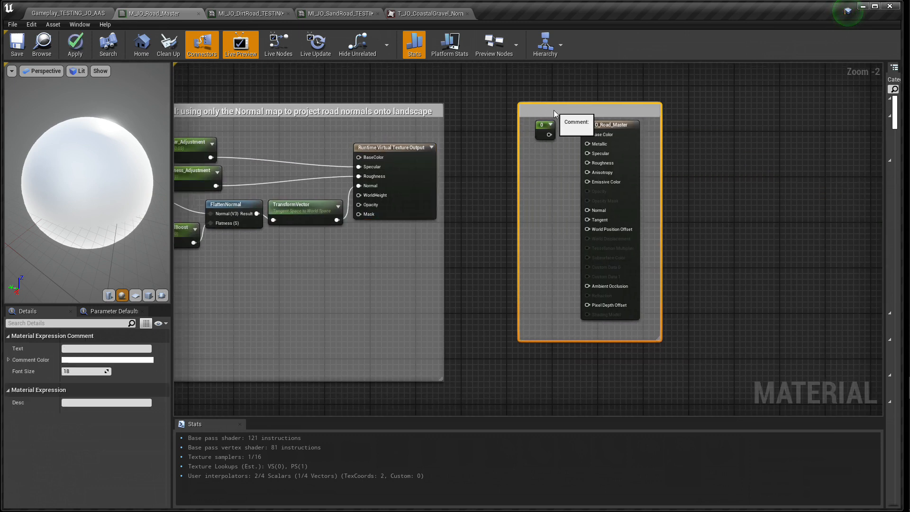
- Connect the constant 0 node to both the Base Color and Opacity inputs of the M_JO_Road_Master output
right_click_drag(493, 161, 384, 205)
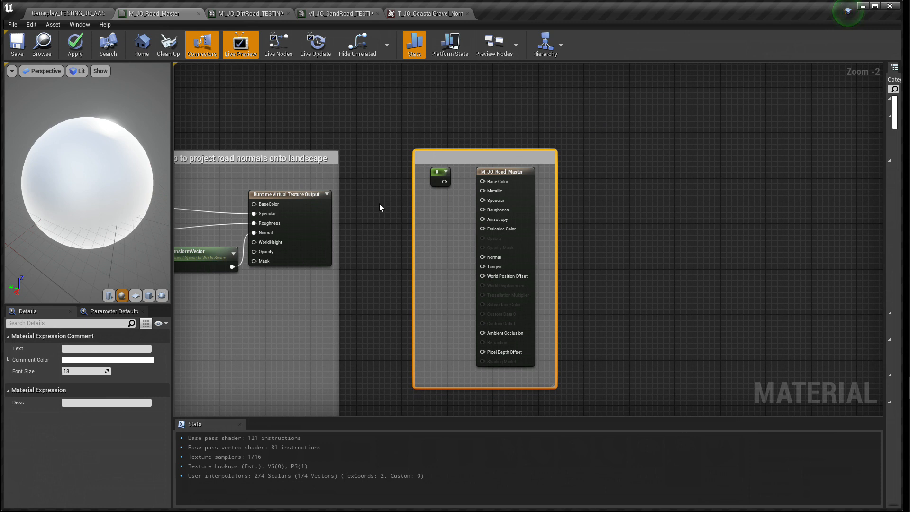
left_click(380, 204)
scroll(452, 199, "up", 2)
right_click_drag(441, 229, 380, 189)
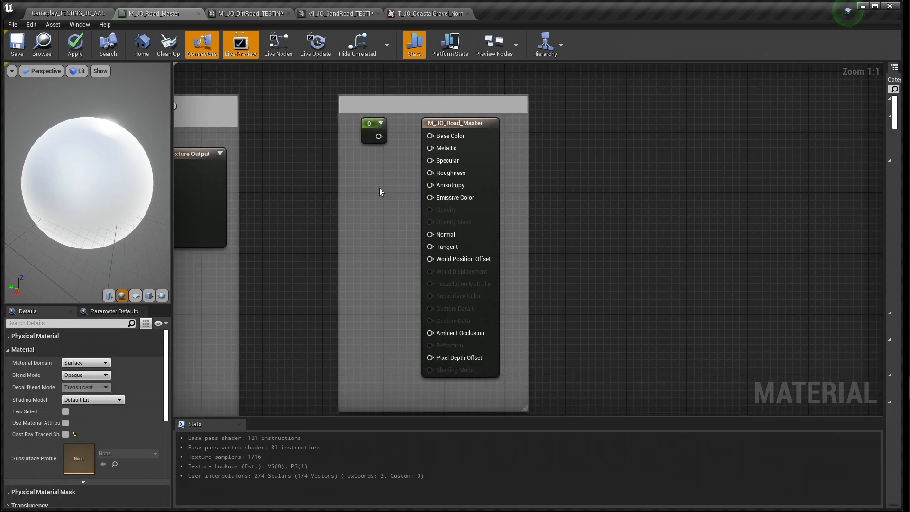
left_click_drag(378, 136, 432, 210)
right_click_drag(387, 222, 473, 215)
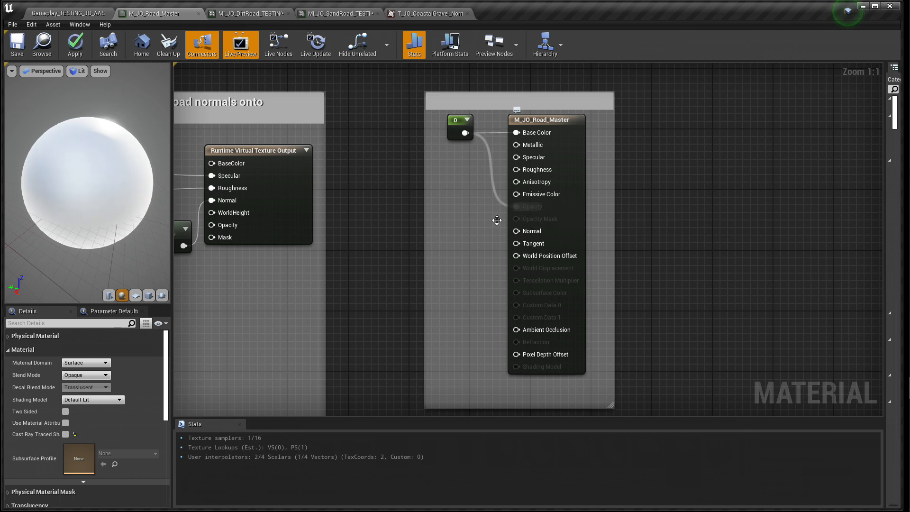
- Set the material's Blend Mode to Translucent, keeping the Surface domain, and save M_JO_Road_Master
left_click(81, 363)
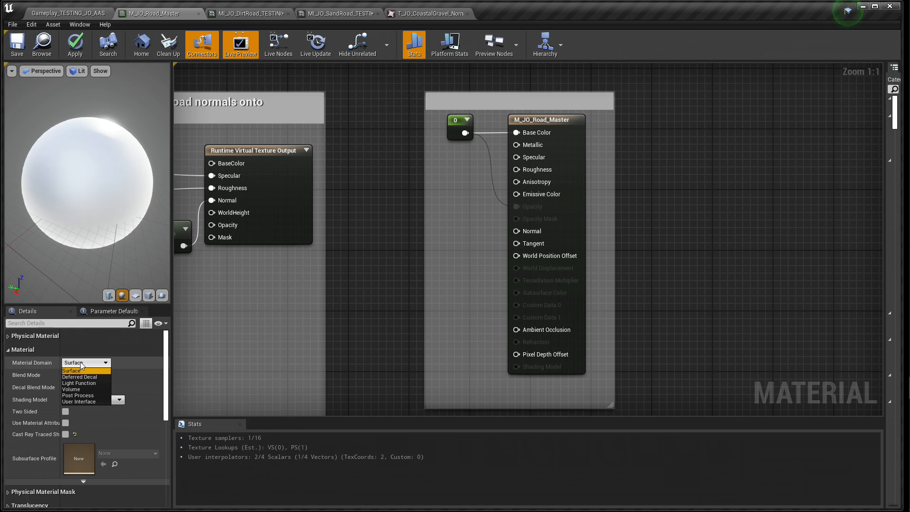
left_click(81, 365)
left_click(84, 375)
left_click(84, 398)
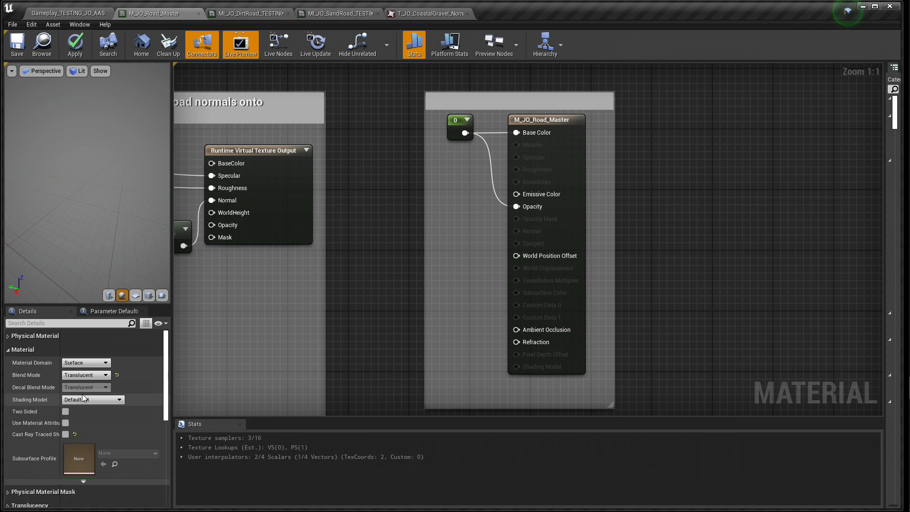
left_click(17, 47)
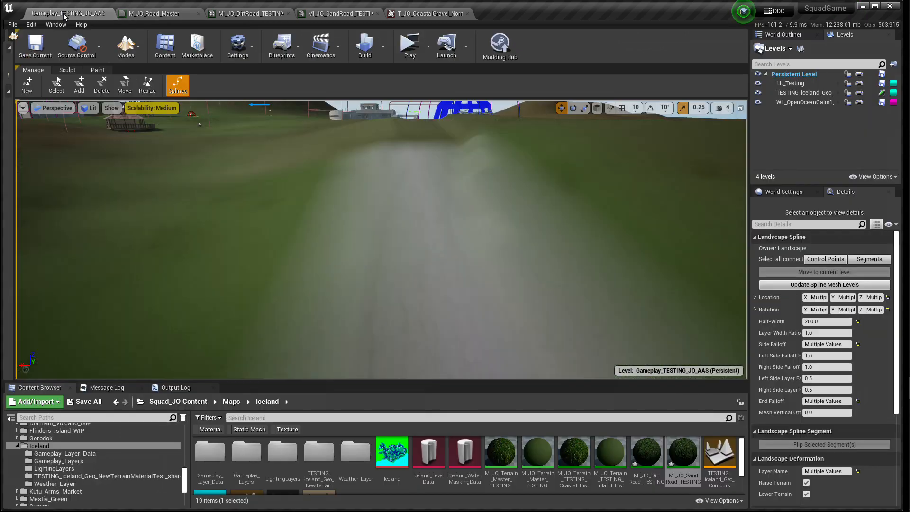
- Set M_JO_Road_Master's Blend Mode to Opaque and its Material Domain back to Surface after trying Deferred Decal
left_click(65, 14)
right_click_drag(381, 290, 389, 317)
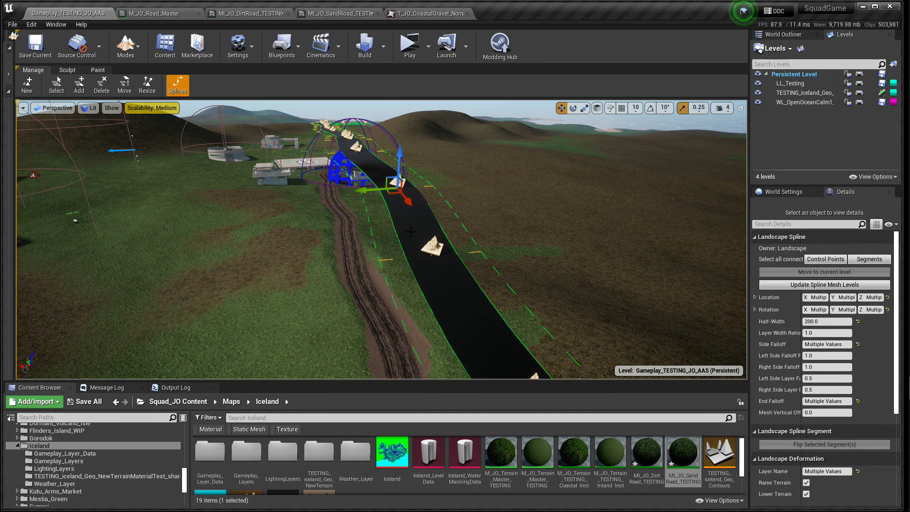
left_click(163, 14)
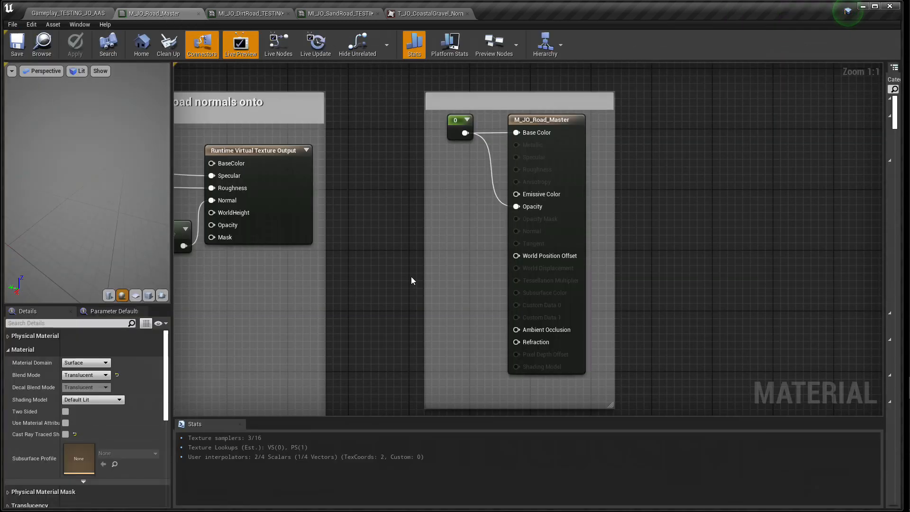
left_click(84, 363)
left_click(84, 379)
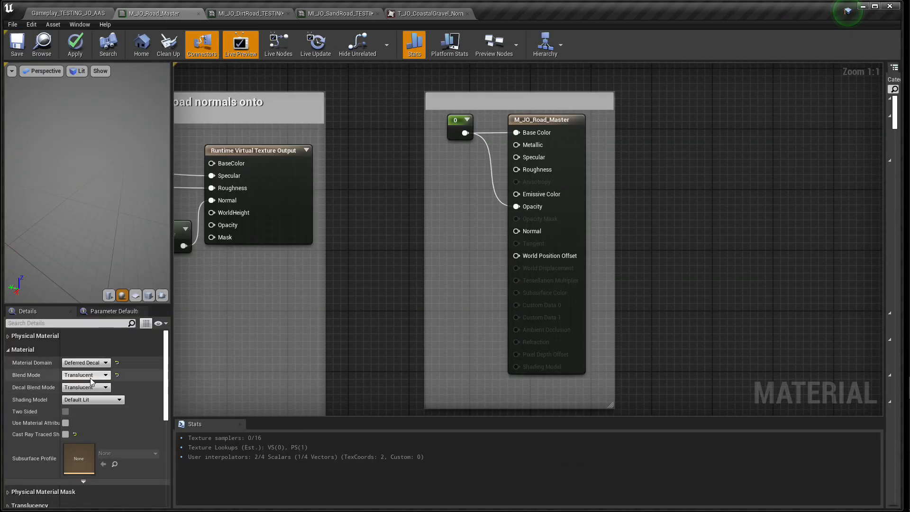
left_click(85, 375)
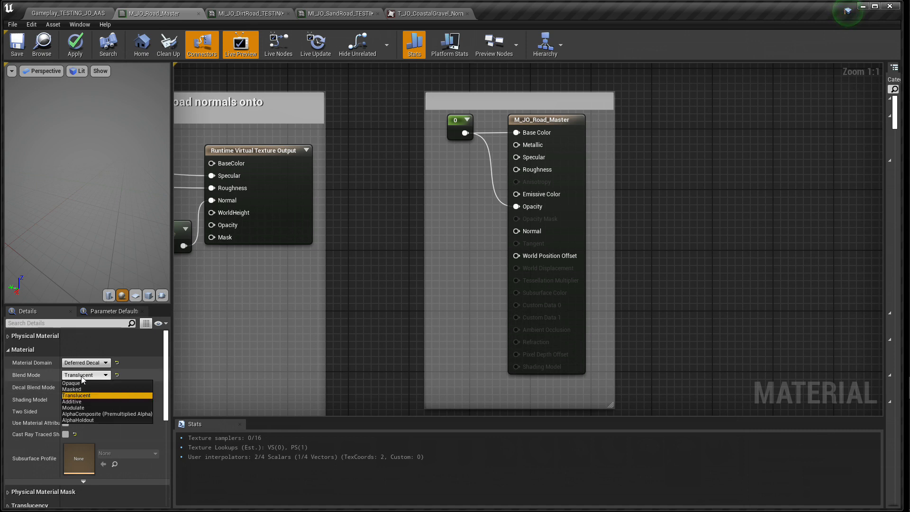
left_click(85, 385)
left_click(84, 363)
left_click(83, 373)
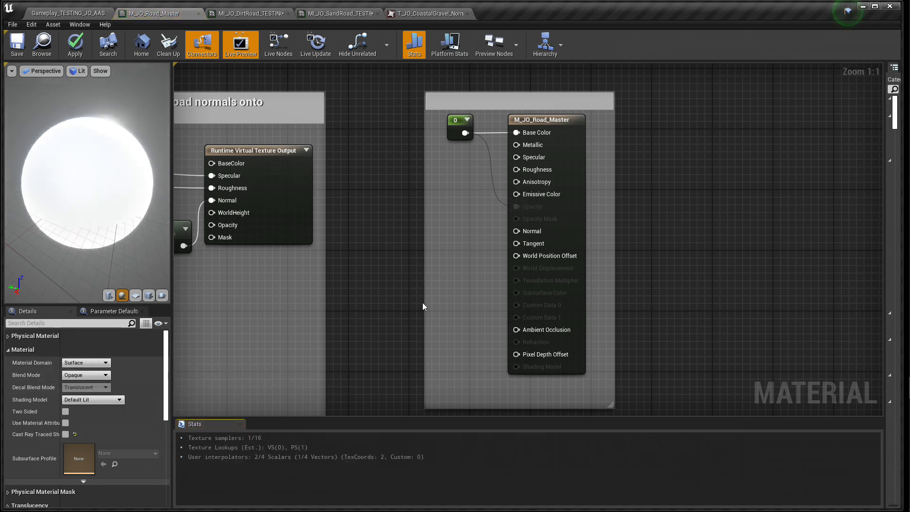
- Break all links from the constant 0 node to the M_JO_Road_Master output and save the material
right_click(458, 125)
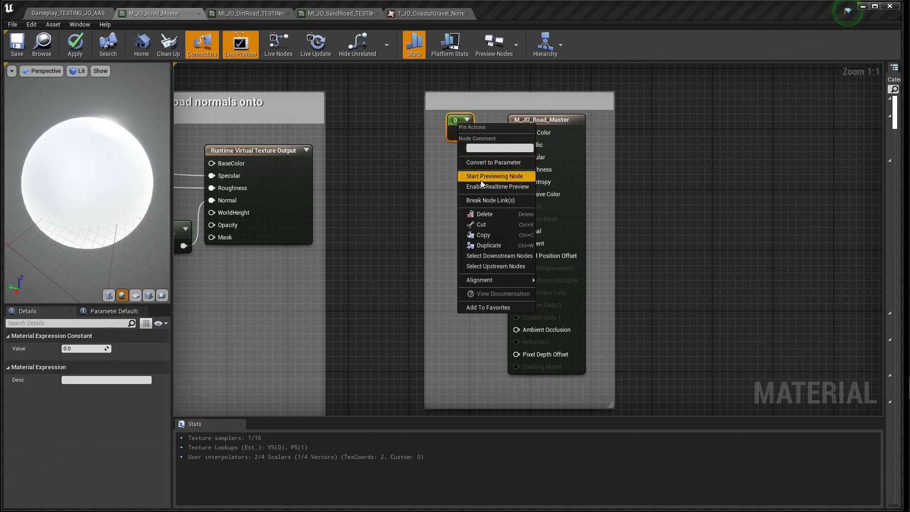
left_click(437, 209)
left_click(438, 204)
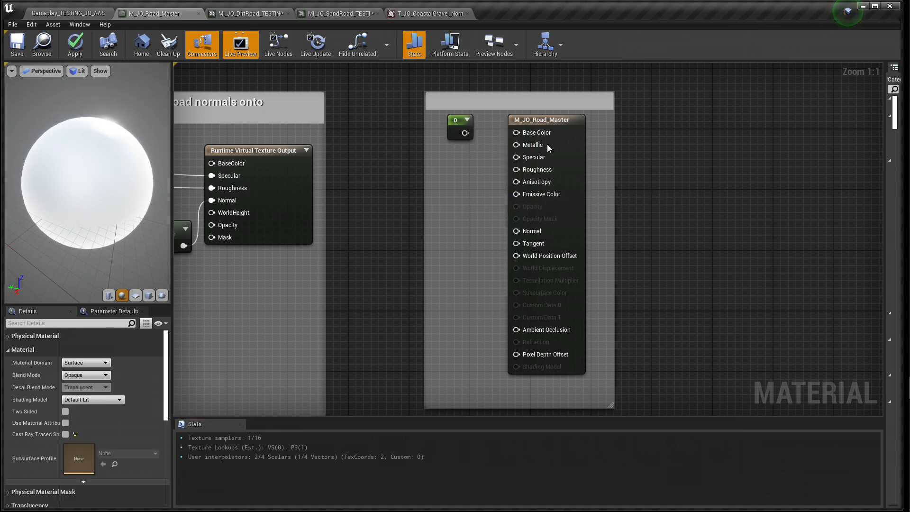
right_click_drag(363, 162, 739, 136)
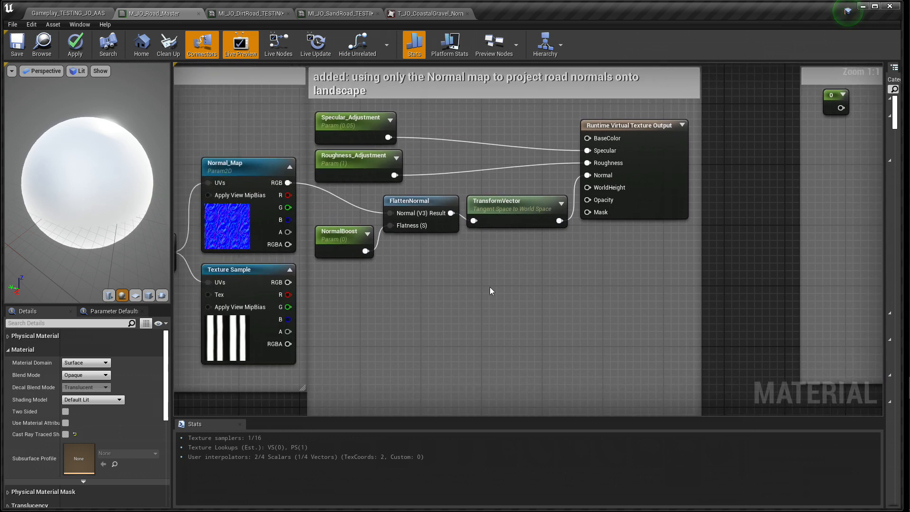
scroll(491, 291, "down", 1)
right_click_drag(490, 291, 631, 265)
right_click_drag(576, 268, 637, 289)
scroll(674, 285, "down", 1)
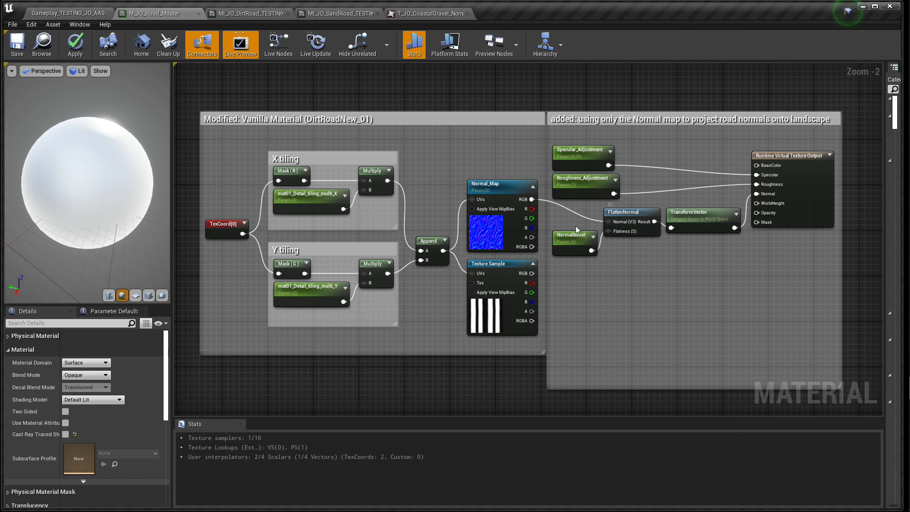
left_click(17, 44)
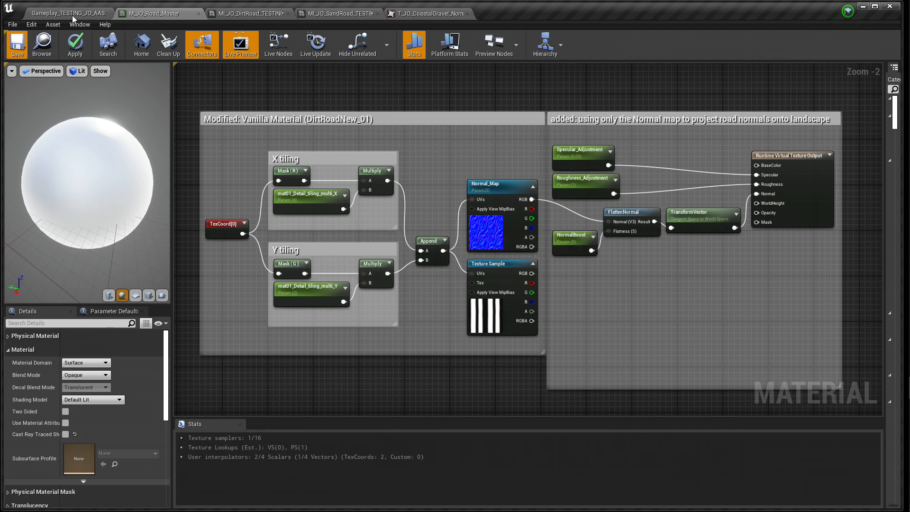
- Reset NormalBoost to its default in MI_JO_DirtRoad_TESTING and set it to -0.5 in MI_JO_SandRoad_TESTING
left_click(251, 13)
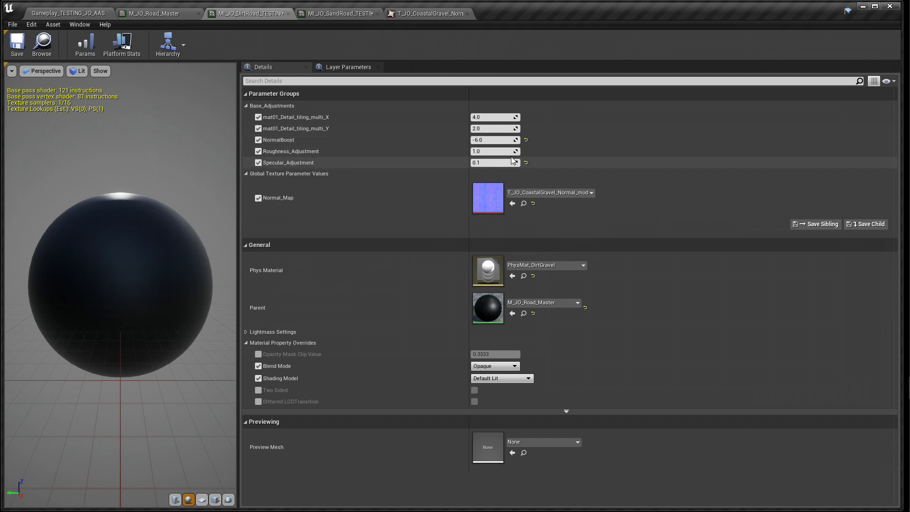
left_click(526, 140)
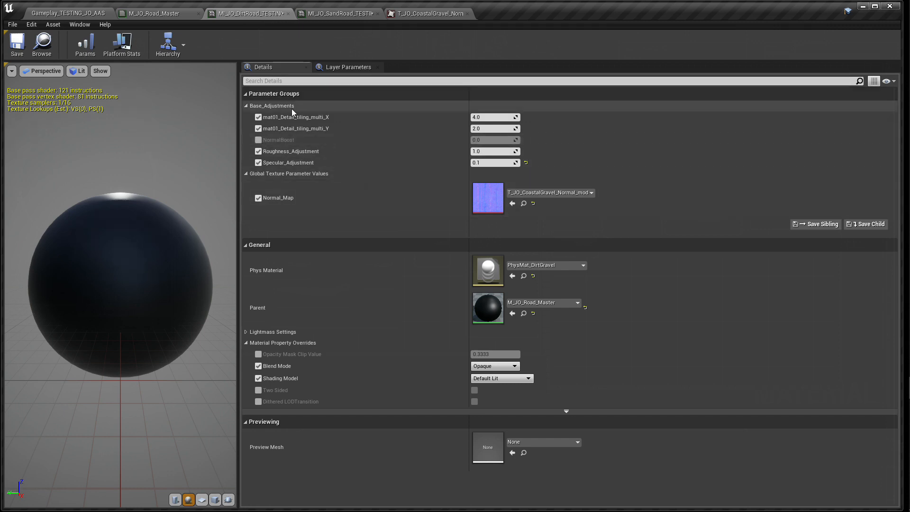
left_click(323, 15)
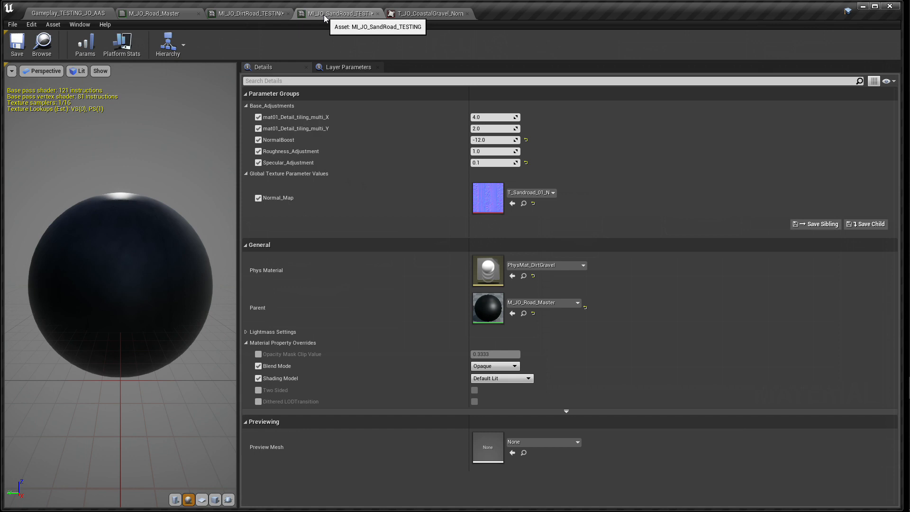
left_click(525, 140)
left_click(483, 140)
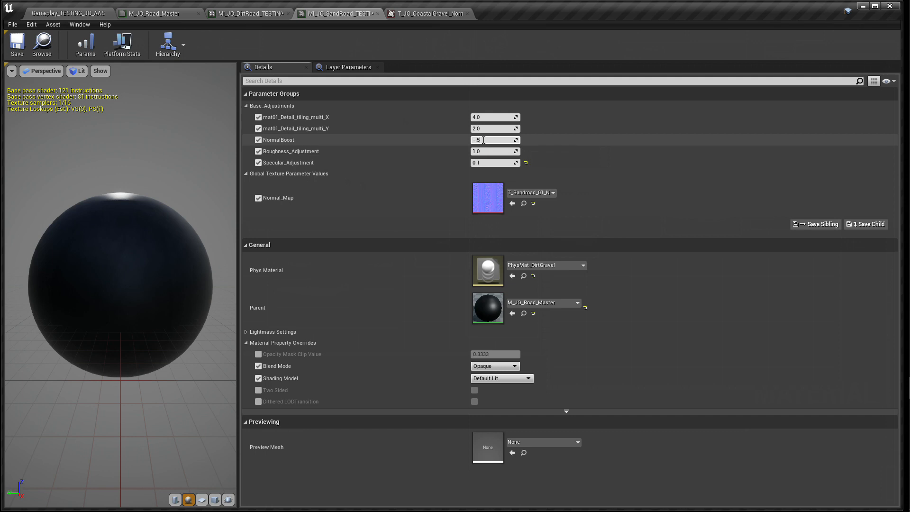
- Detach the MI_JO_SandRoad_TESTING editor as a floating window over the Gameplay_TESTING_JO_AAS level
left_click(98, 16)
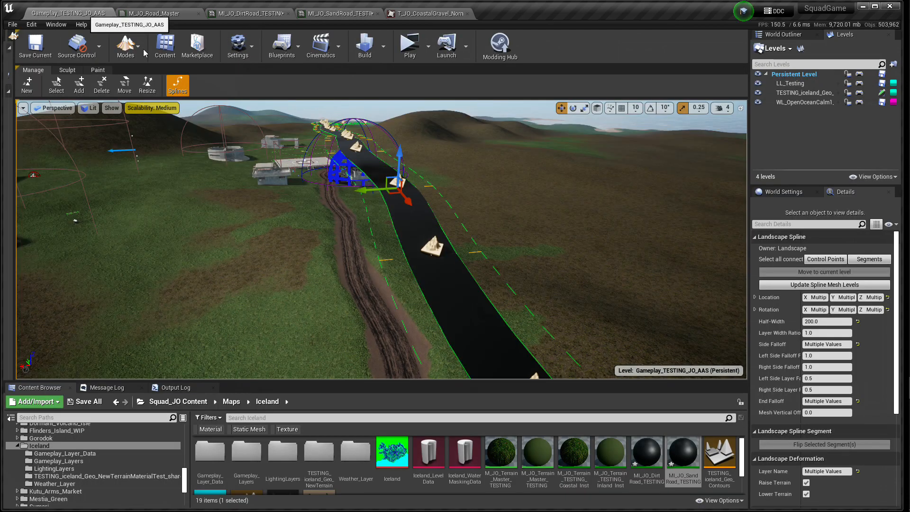
right_click_drag(424, 226, 327, 289)
key("w")
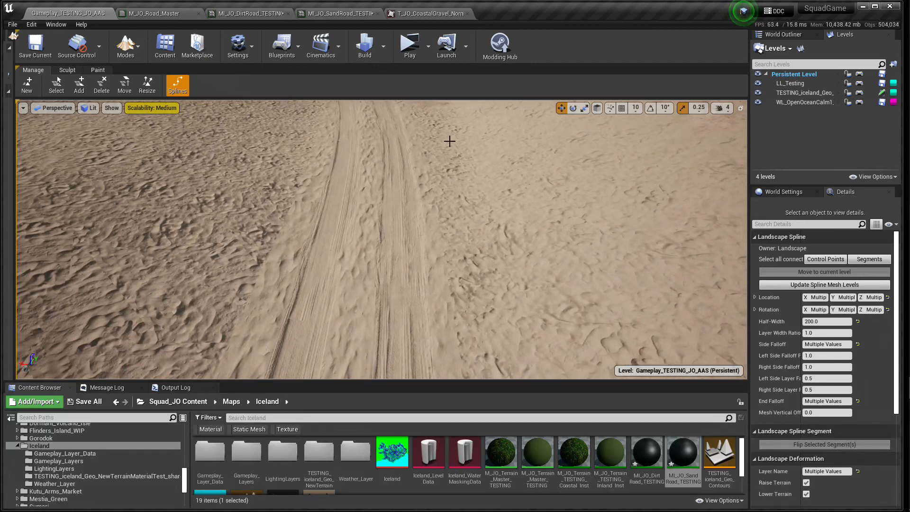
left_click_drag(370, 14, 599, 154)
left_click(79, 14)
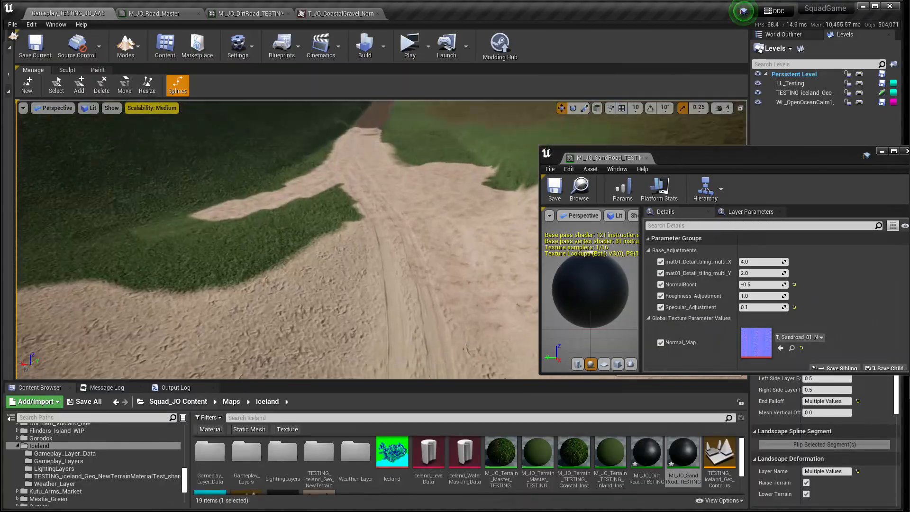
- Examine how the projected track normals blend with the terrain along the dirt road and down to the sandy shore
mouse_move(331, 237)
right_mouse_down()
mouse_move(308, 230)
mouse_move(320, 196)
mouse_move(327, 245)
right_mouse_up()
key("w")
key("s")
key("w")
key("w")
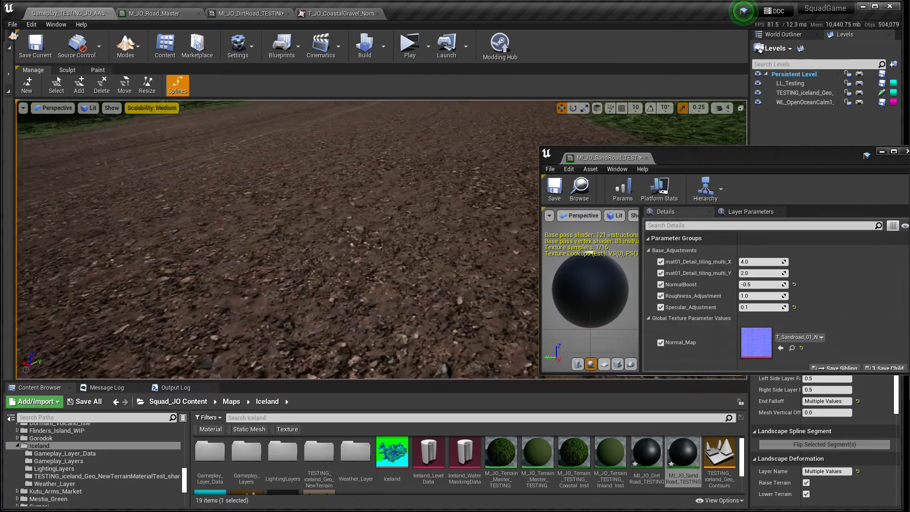
right_click_drag(382, 239, 377, 227)
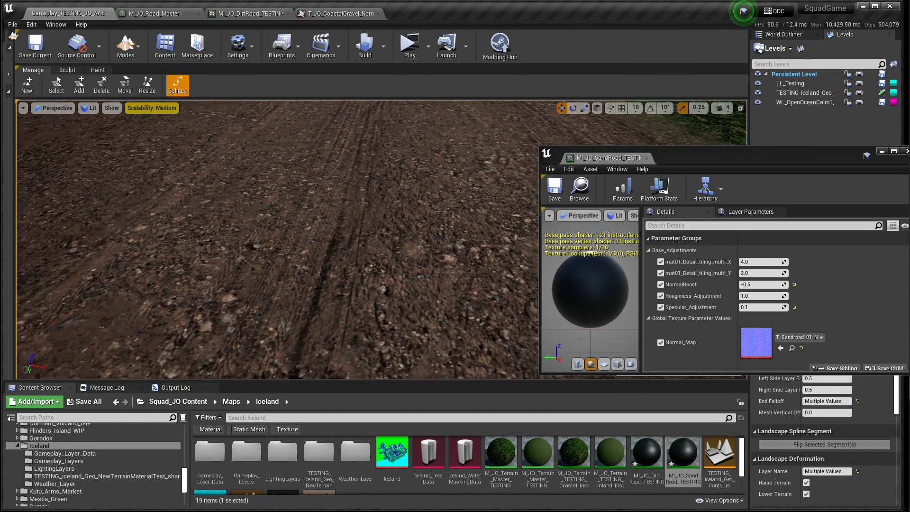
key("w")
right_click_drag(303, 237, 322, 201)
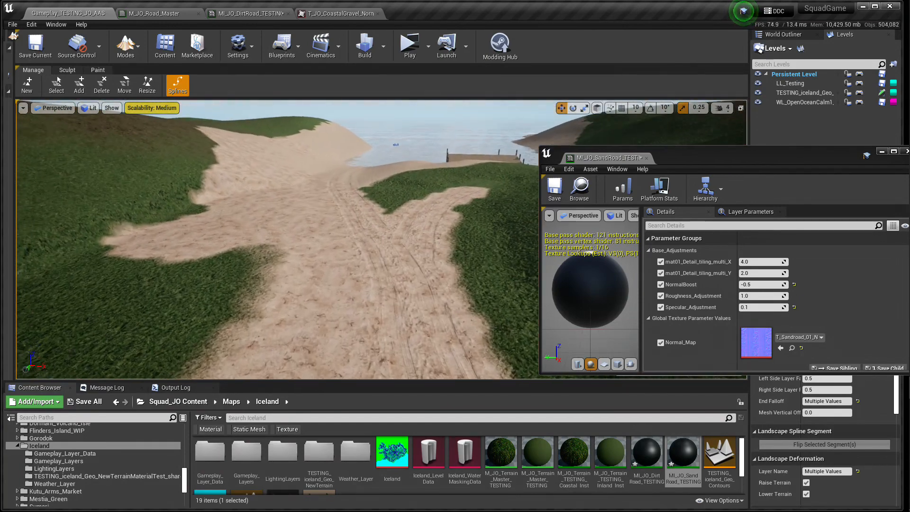
right_click_drag(388, 260, 392, 263)
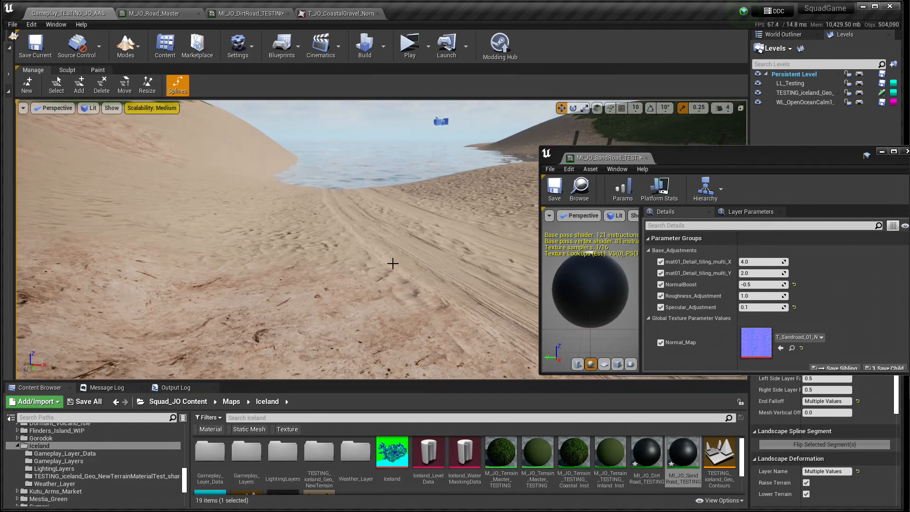
- Reset the sand road's NormalBoost to its default to compare the tracks on the beach, and restore it to -0.5
left_click(794, 285)
right_click_drag(428, 297, 455, 298)
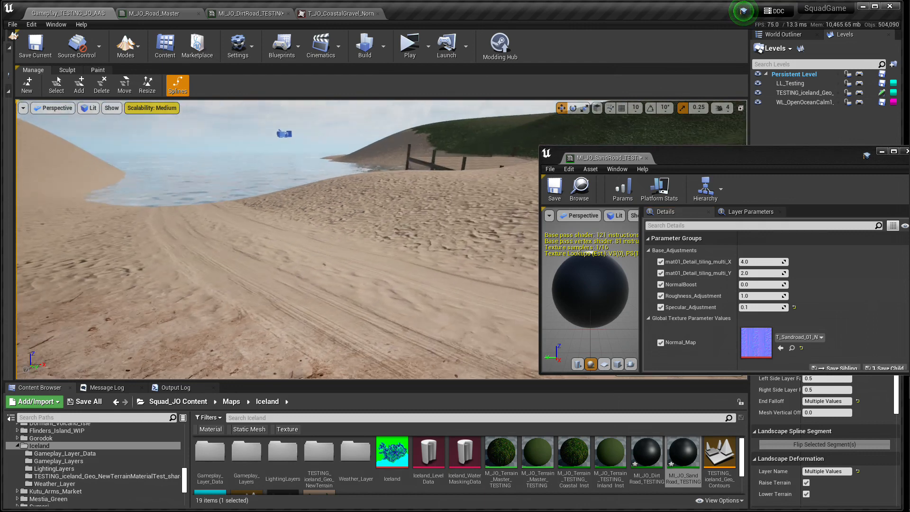
key("a")
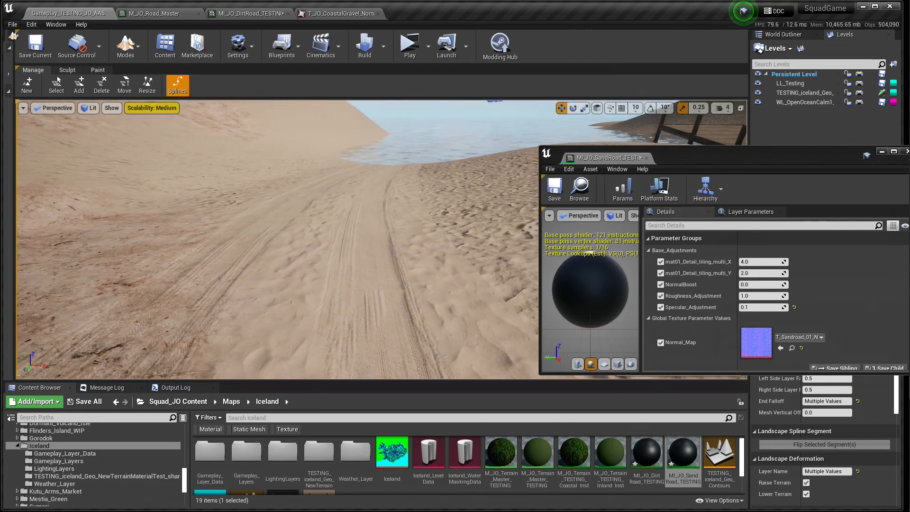
key("d")
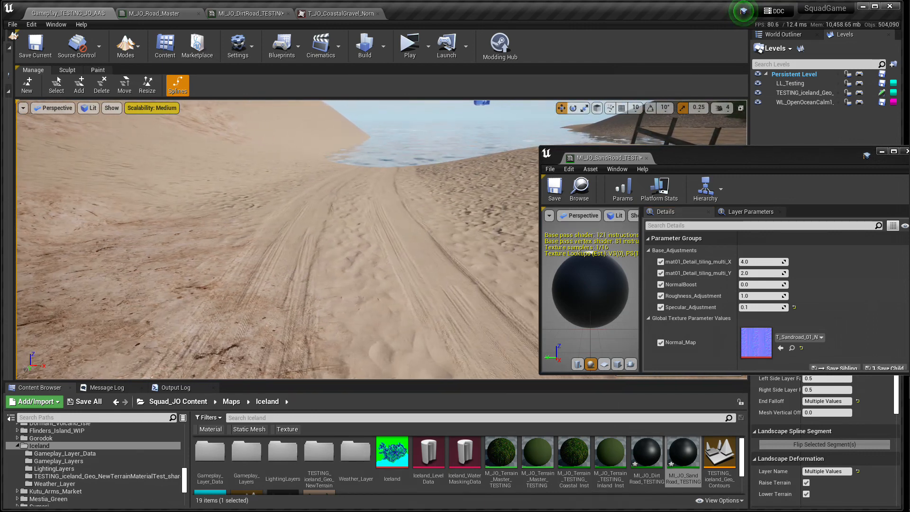
left_click(754, 285)
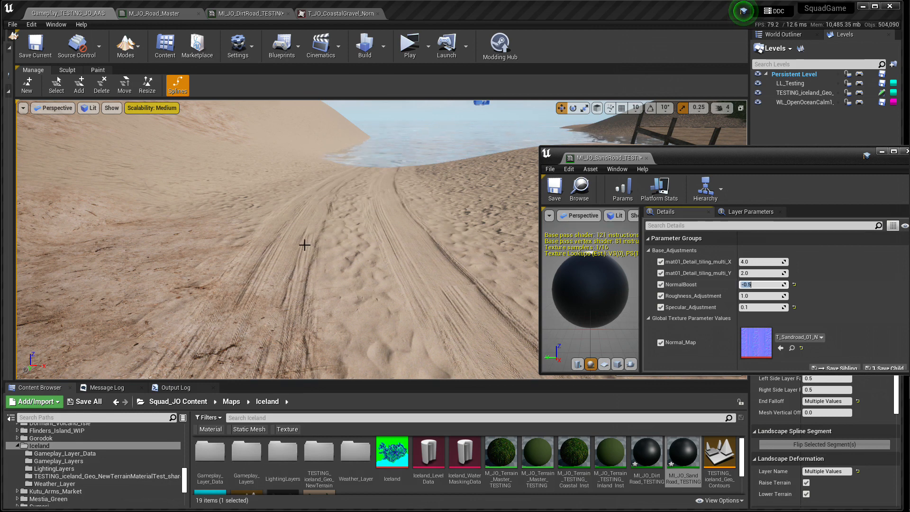
- Save MI_JO_SandRoad_TESTING and dock its floating editor back among the main window's open assets
right_click_drag(407, 268, 465, 289)
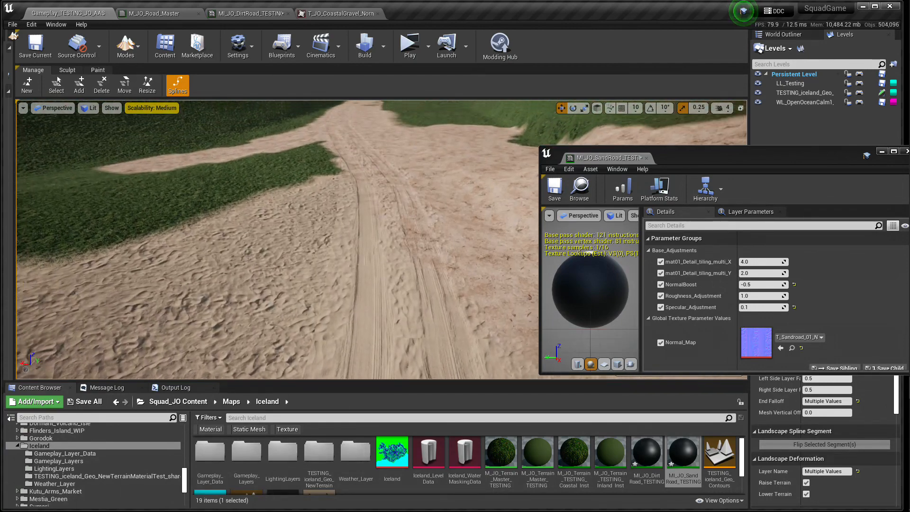
right_click_drag(407, 267, 402, 315)
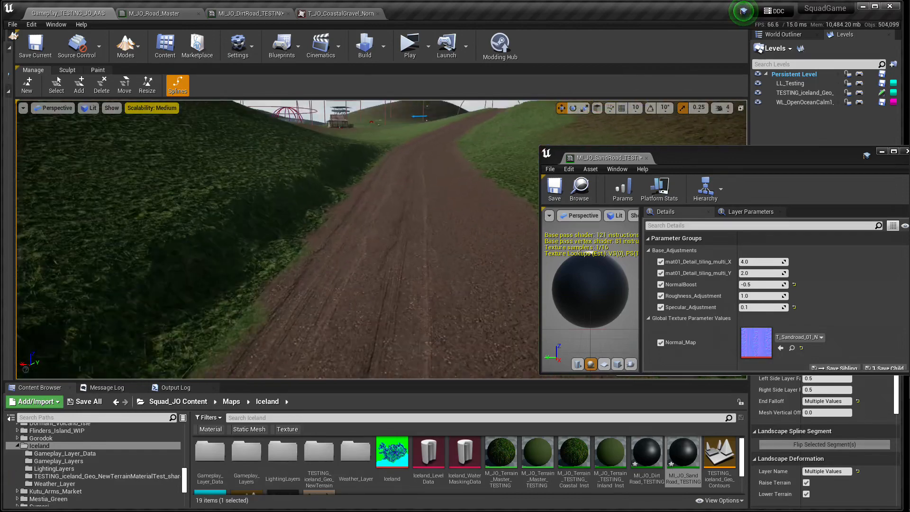
right_click_drag(403, 202, 405, 203)
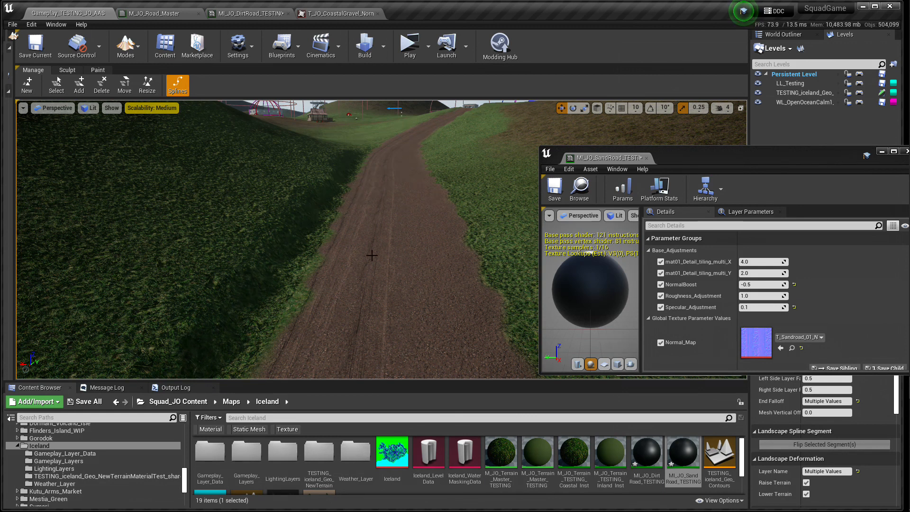
right_click_drag(372, 254, 353, 251)
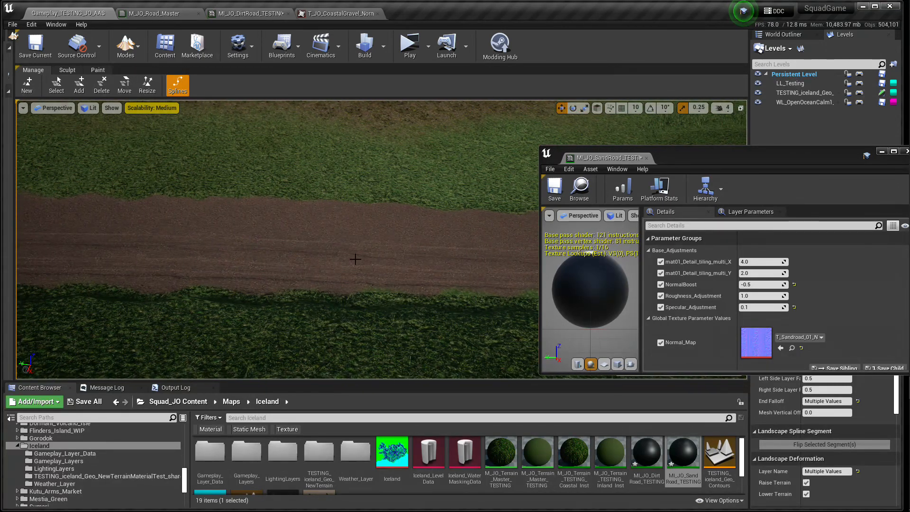
right_click_drag(335, 264, 457, 288)
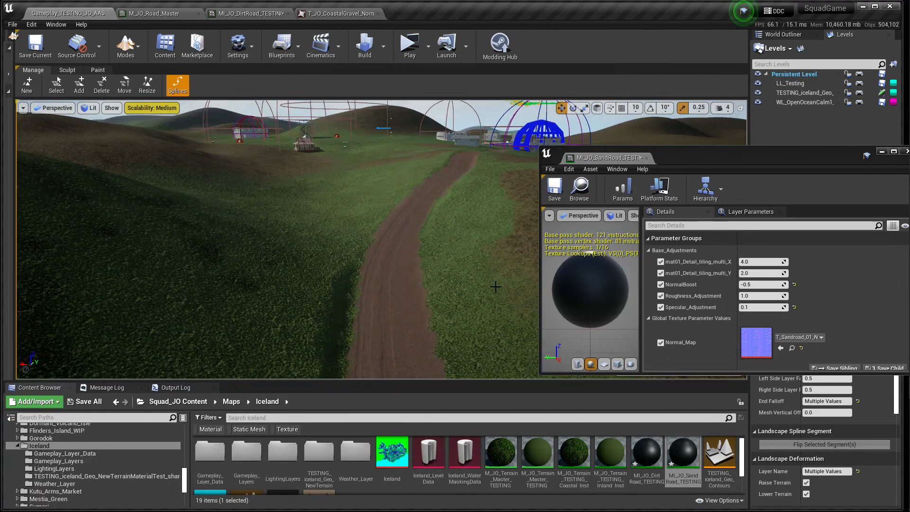
left_click(555, 187)
left_click_drag(598, 158, 344, 14)
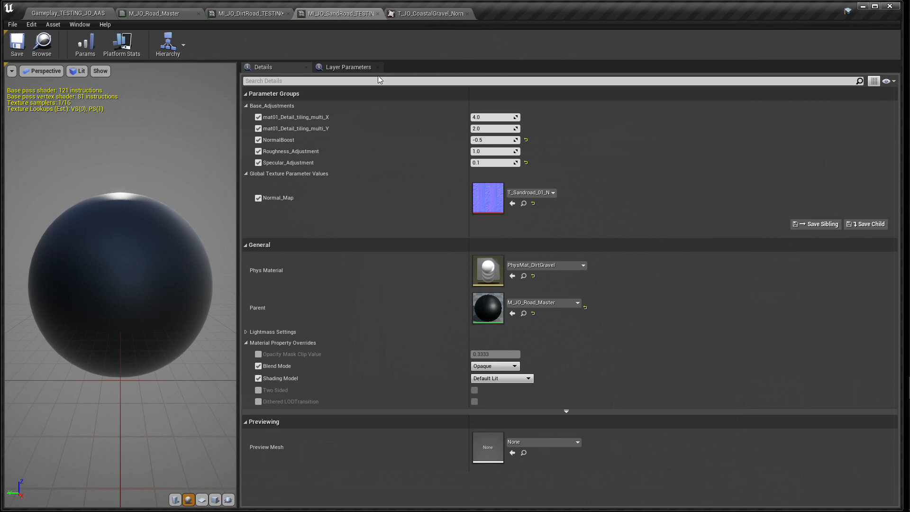
- Inspect the finished dirt and sand road tracks in the Gameplay_TESTING_JO_AAS level from close up and from above
left_click(80, 11)
key("w")
right_click_drag(285, 190, 350, 265)
key("w")
key("s")
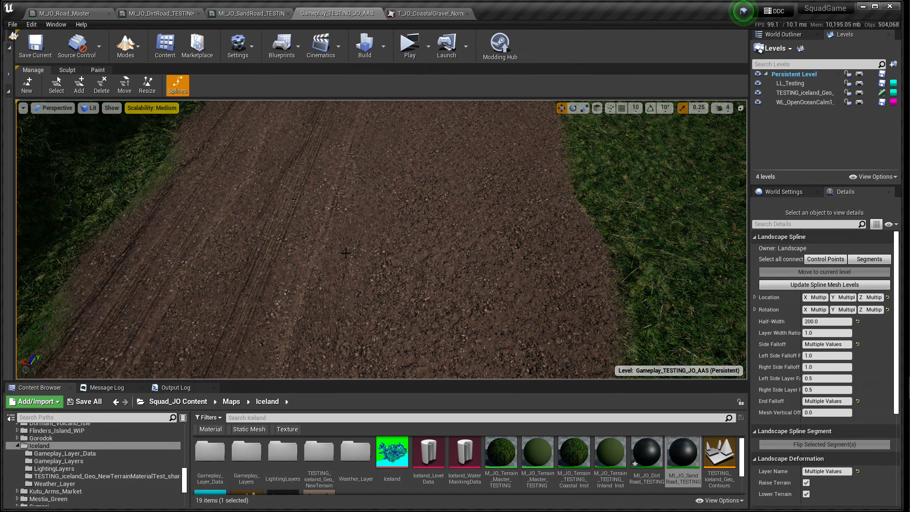
right_click_drag(441, 225, 450, 251)
key("w")
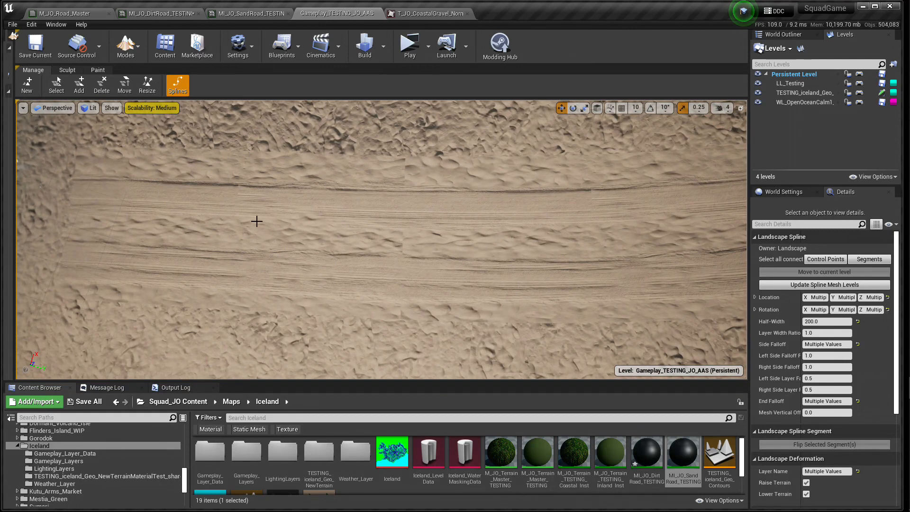
key("w")
right_click_drag(356, 210, 306, 293)
key("s")
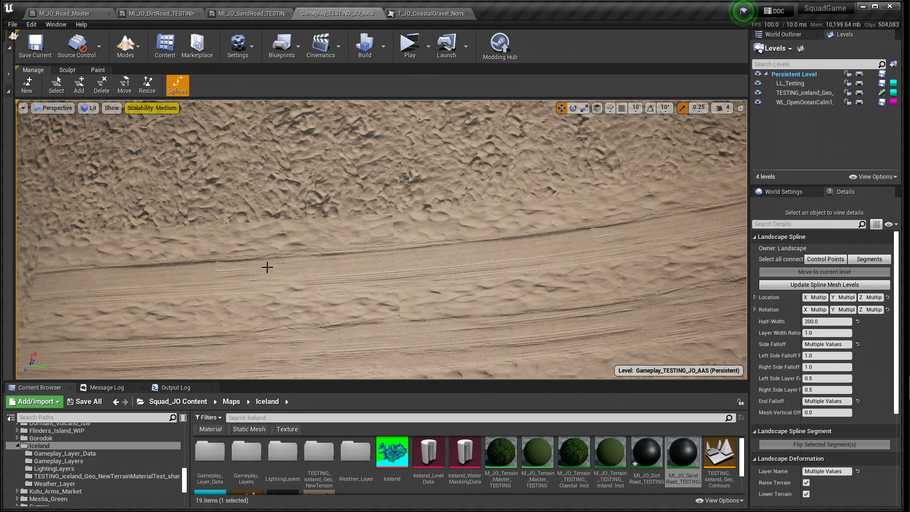
right_click_drag(285, 273, 338, 270)
right_click_drag(425, 308, 402, 342)
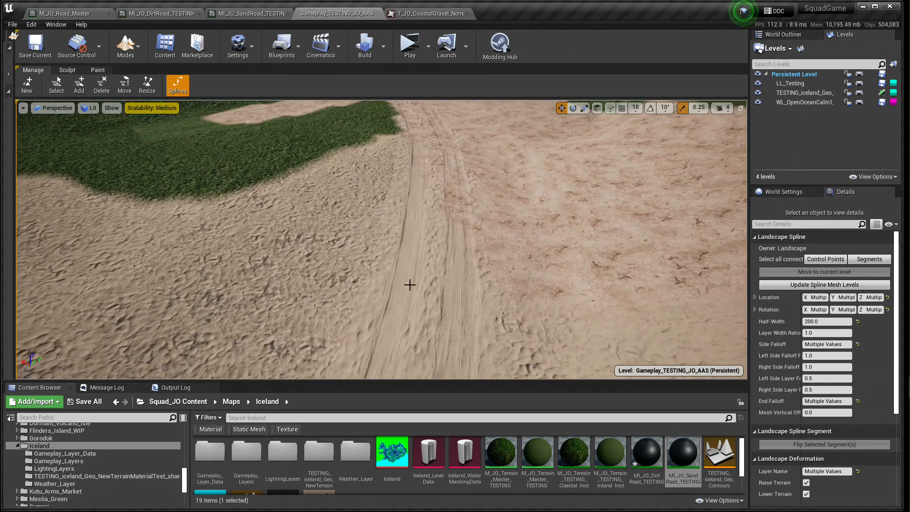
- Review the T_JO_CoastalGravel_Normal_mod texture and the parameter values of the MI_JO_DirtRoad_TESTING instance
left_click(419, 13)
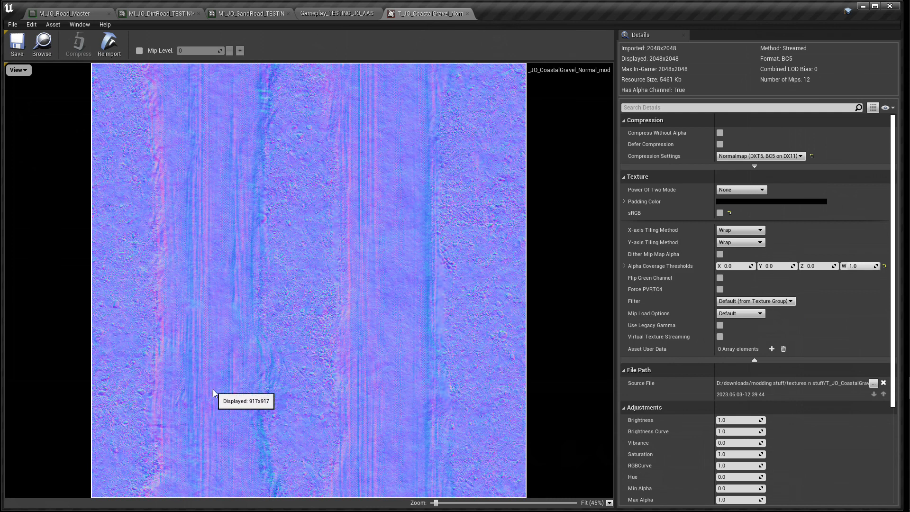
left_click(99, 14)
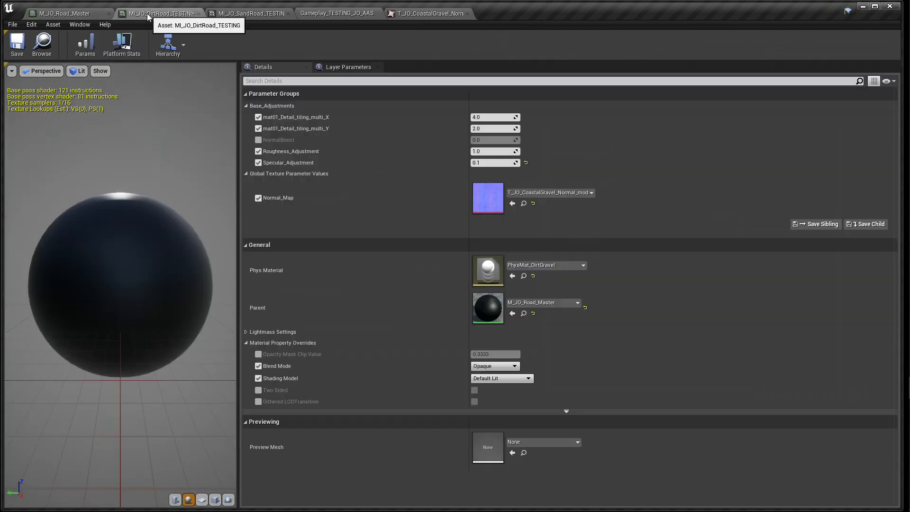
left_click(157, 14)
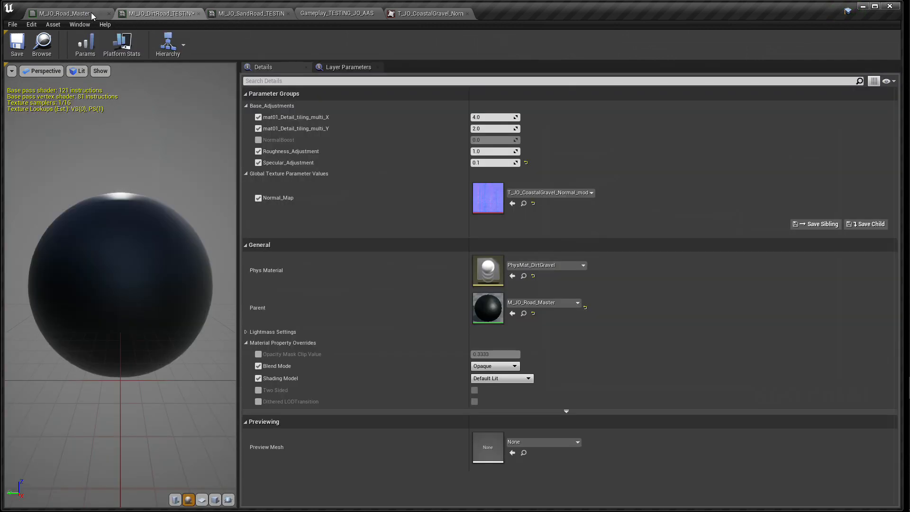
- Make Gameplay_TESTING_JO_AAS the first open tab and inspect the projected tracks from the dirt road across the sand
left_click(342, 15)
right_click_drag(415, 265, 438, 240)
key("w")
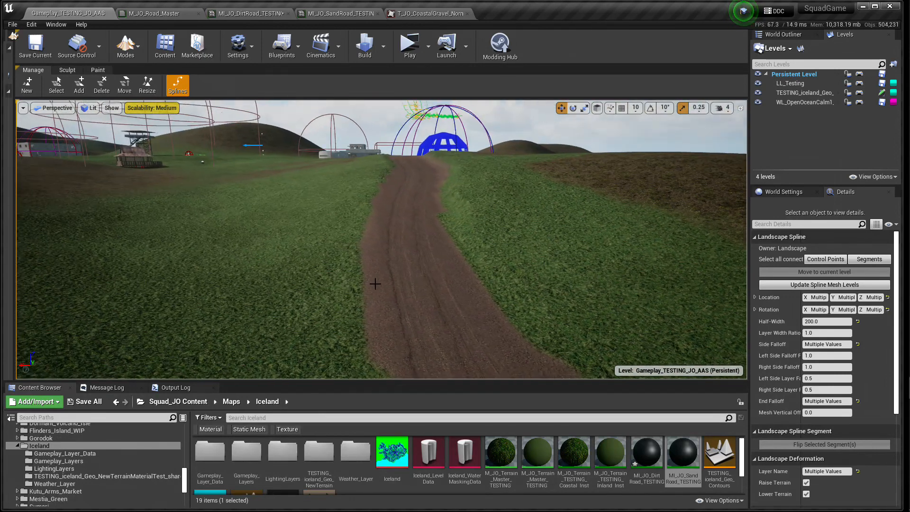
right_click_drag(382, 239, 266, 303)
mouse_move(397, 274)
right_mouse_down()
mouse_move(397, 261)
mouse_move(396, 274)
right_mouse_up()
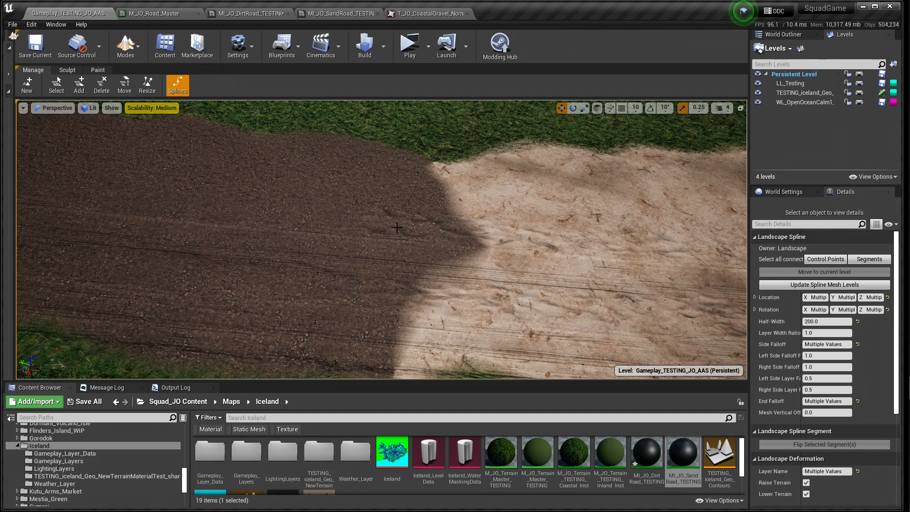
key("d")
right_click_drag(445, 246, 440, 261)
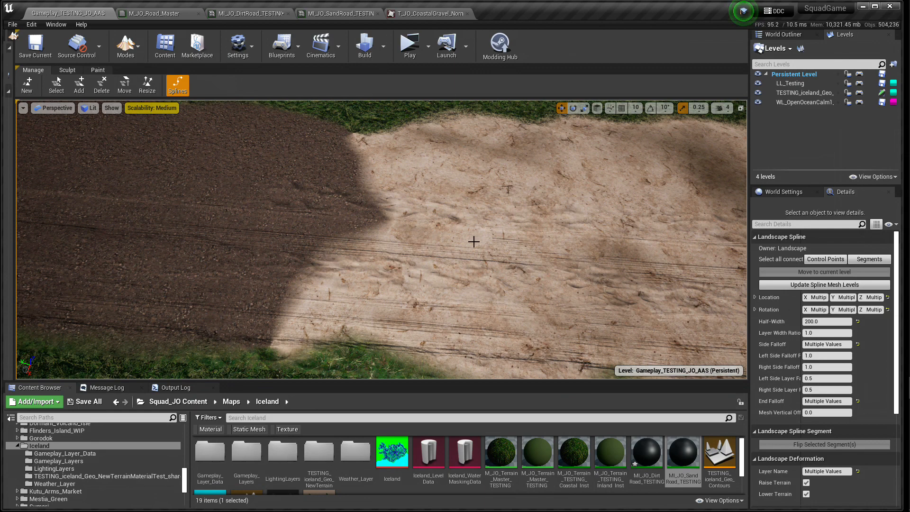
right_click_drag(311, 184, 277, 173)
key("w")
key("w")
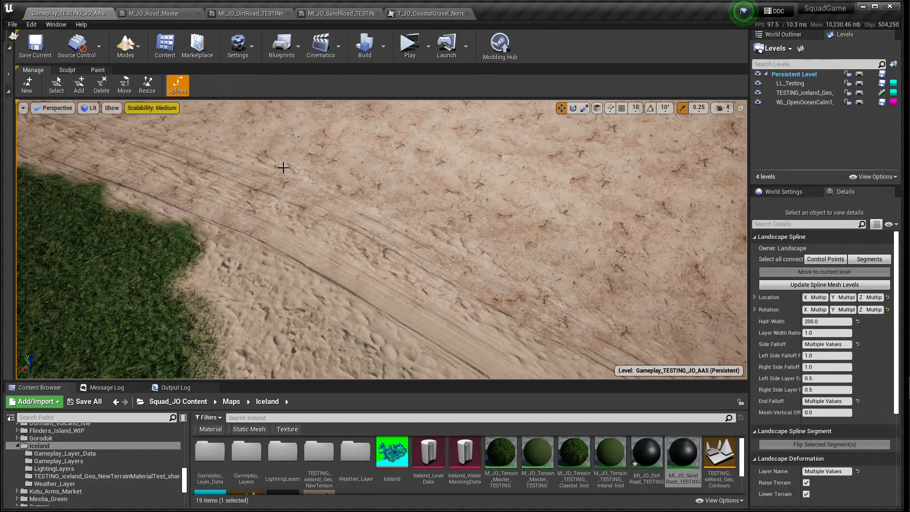
right_click_drag(476, 245, 521, 256)
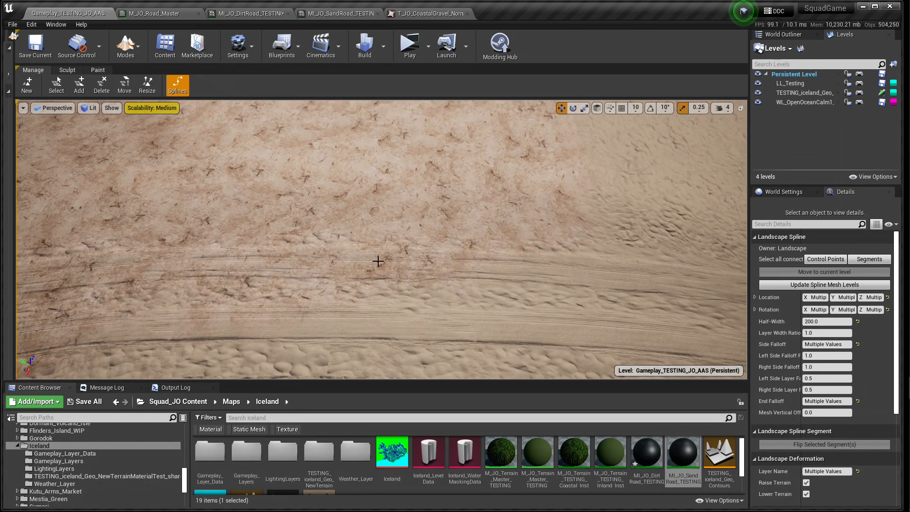
- Save MI_JO_DirtRoad_TESTING and bring up the T_JO_CoastalGravel_Normal_mod texture to check its track layout
left_click(251, 14)
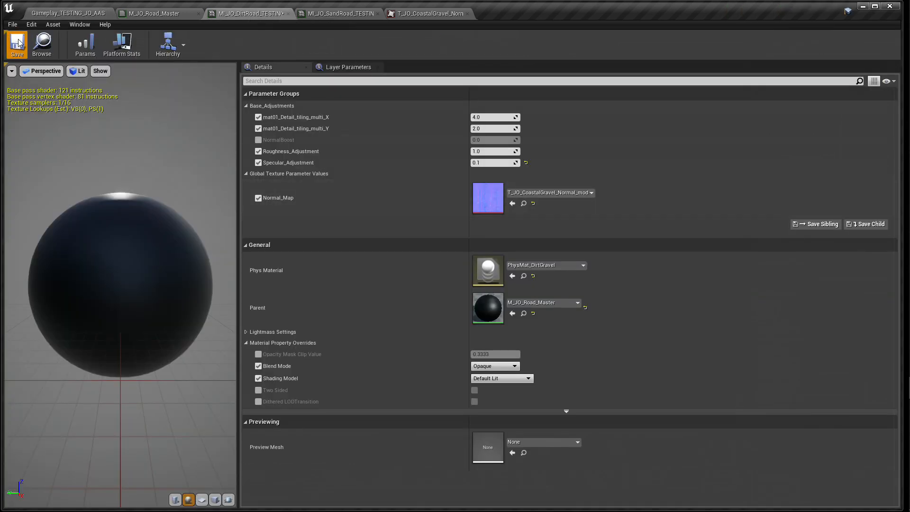
left_click(393, 14)
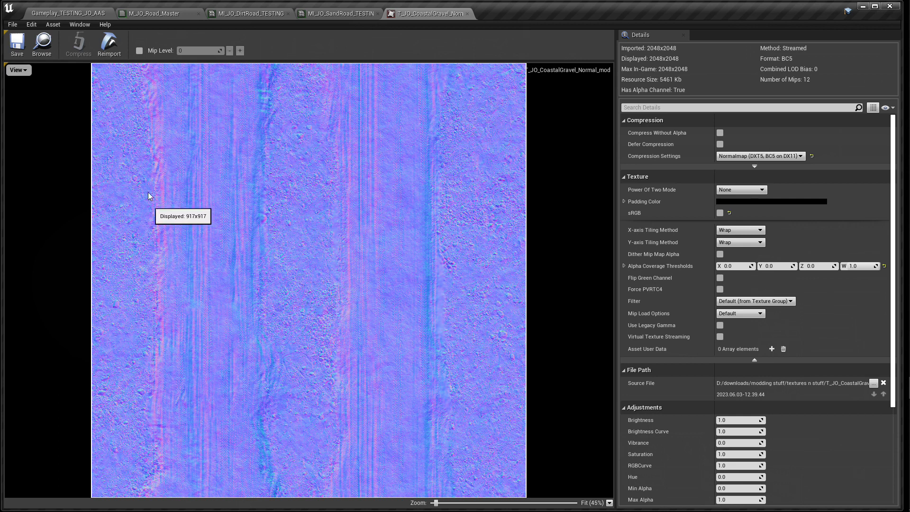
- Open the T_dirtroad_Mask texture used by M_JO_Road_Master's mask sample and check its shape and available compression settings
left_click(146, 14)
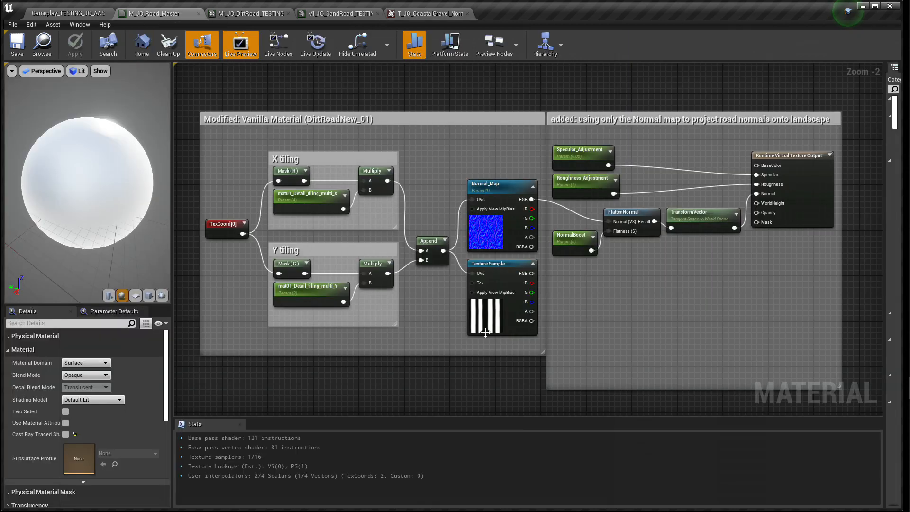
left_click(490, 320)
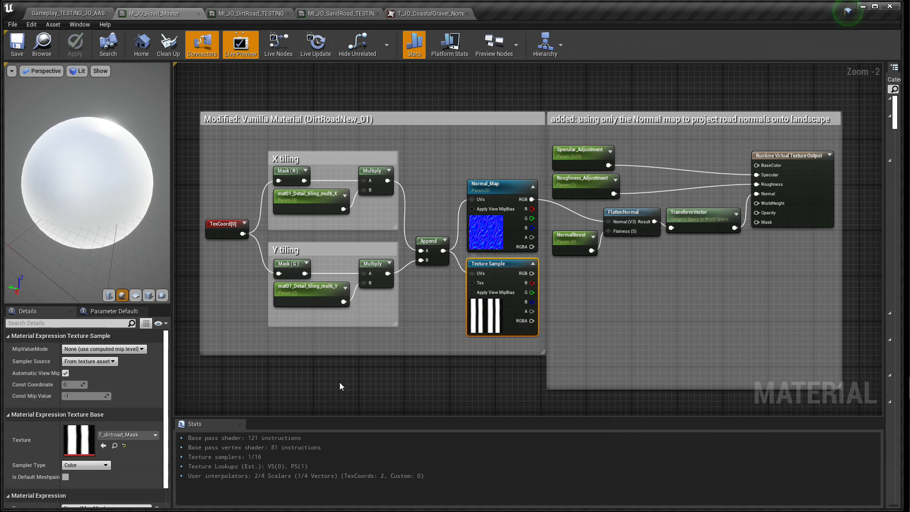
left_click(114, 443)
double_click(539, 480)
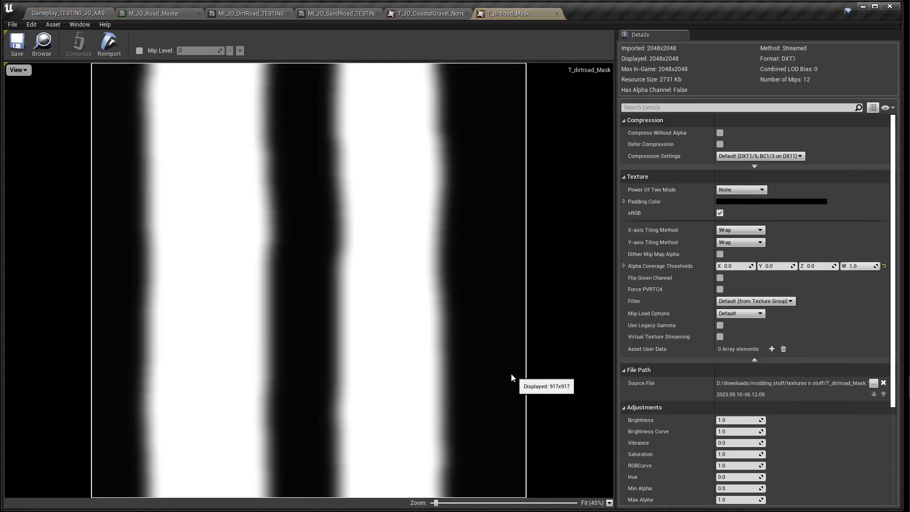
scroll(459, 351, "up", 1)
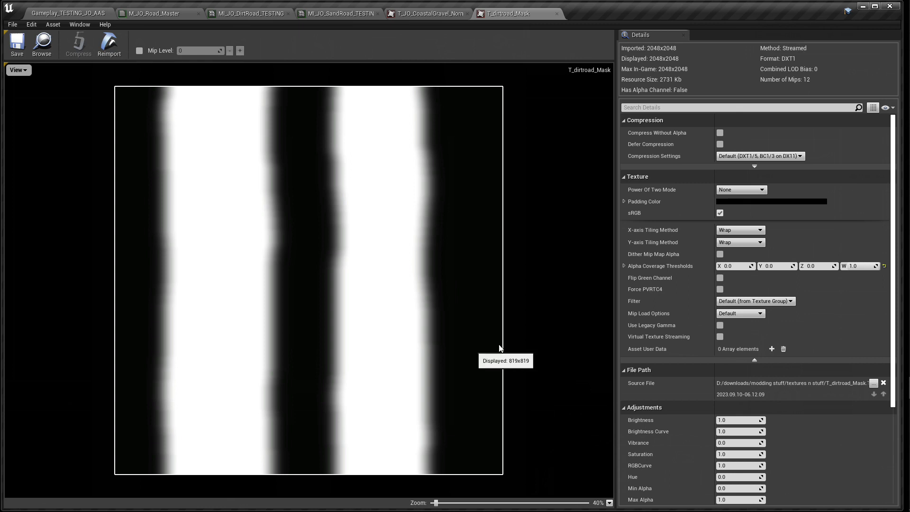
left_click(745, 156)
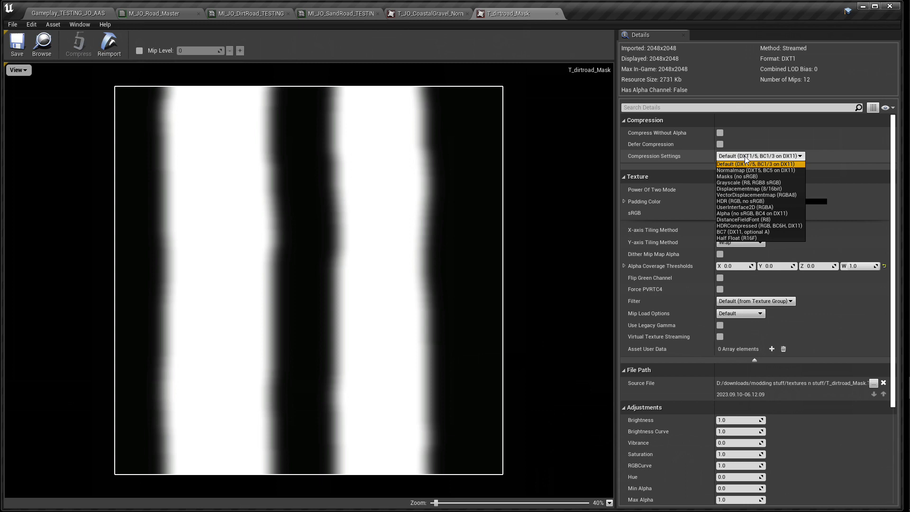
left_click(746, 158)
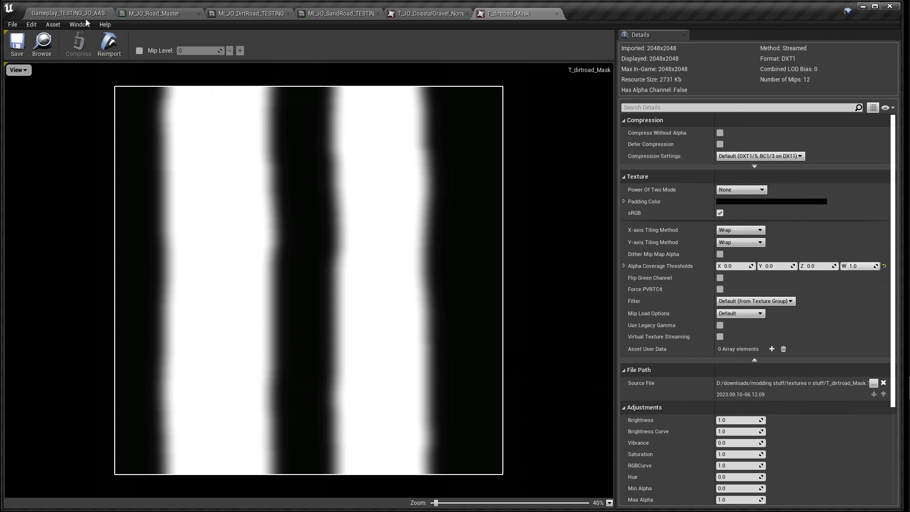
- Connect the T_dirtroad_Mask sample's RGB output to the Opacity input of Runtime Virtual Texture Output, and save M_JO_Road_Master
left_click(153, 13)
right_click_drag(508, 325, 545, 312)
left_click_drag(510, 286, 734, 233)
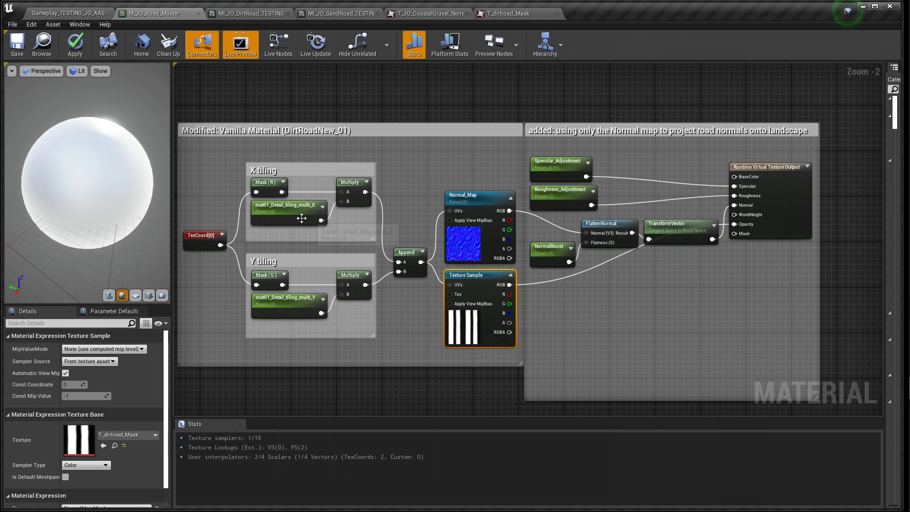
left_click(27, 47)
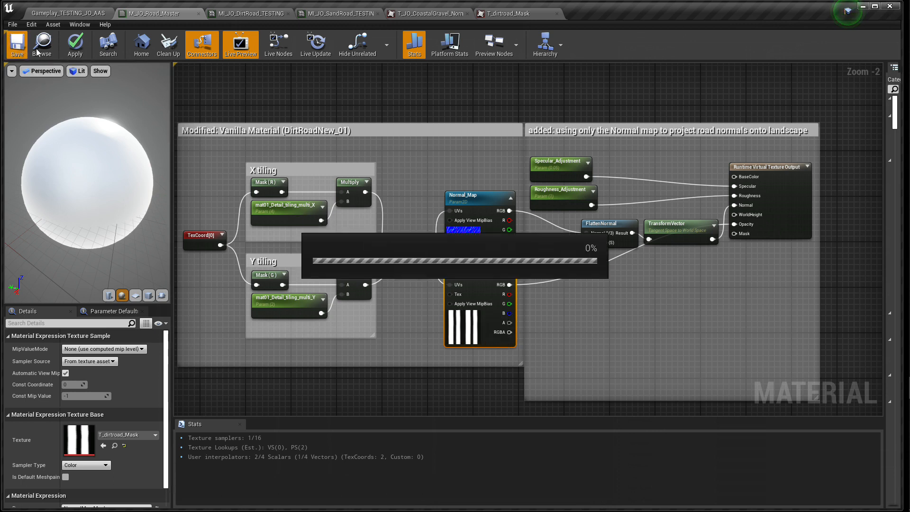
- Inspect the masked track normals in the level along the dirt road and where the tracks cross beside the blue dome
left_click(76, 13)
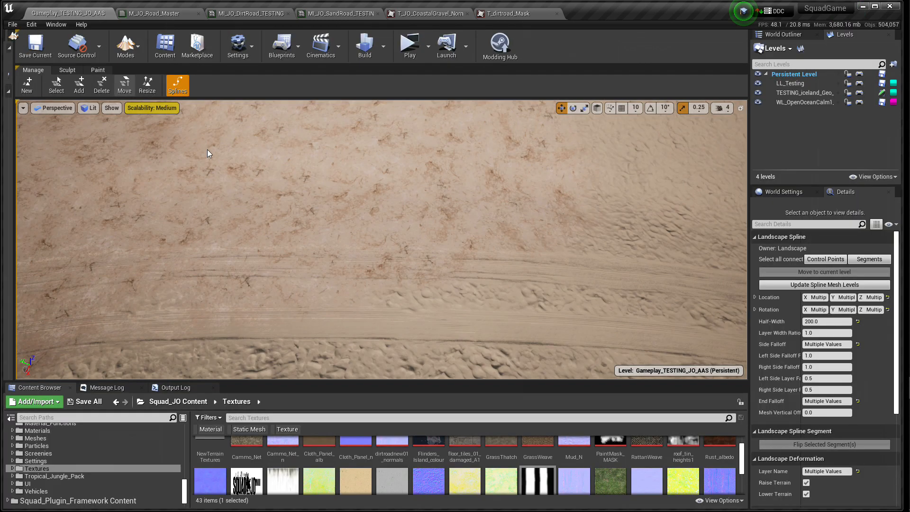
right_click_drag(335, 234, 225, 236)
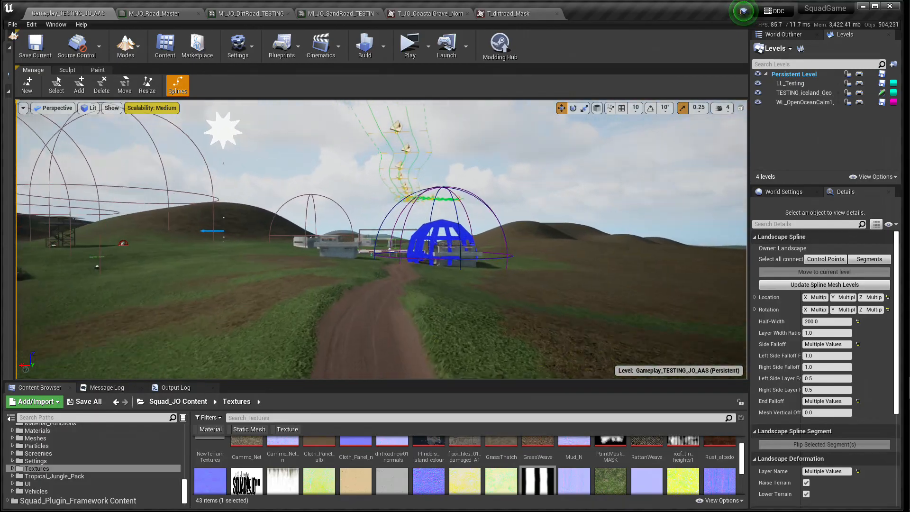
right_click_drag(381, 240, 109, 232)
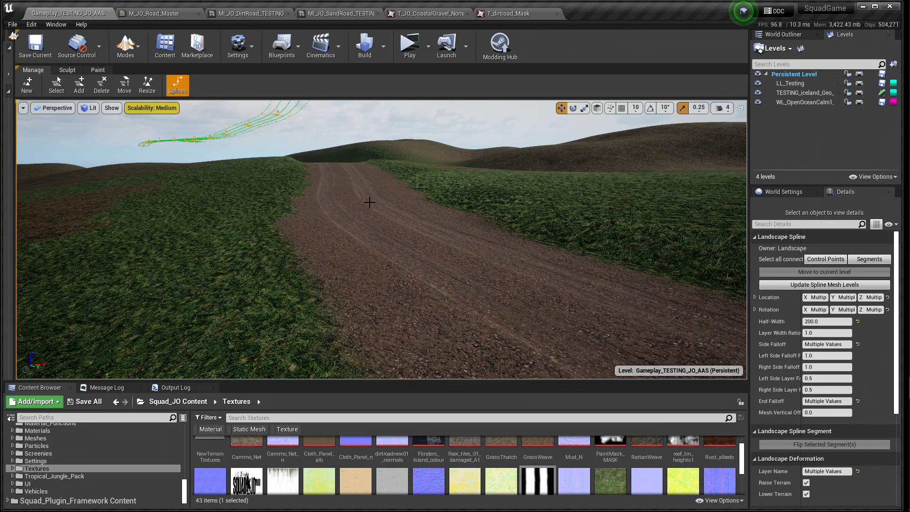
right_click_drag(395, 244, 832, 315)
key("w")
right_click_drag(367, 232, 367, 247)
key("s")
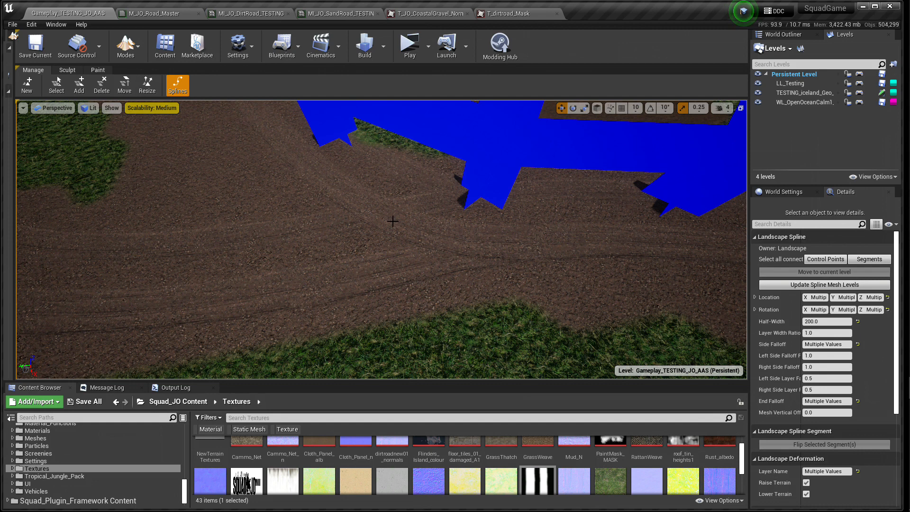
right_click_drag(370, 227, 360, 152)
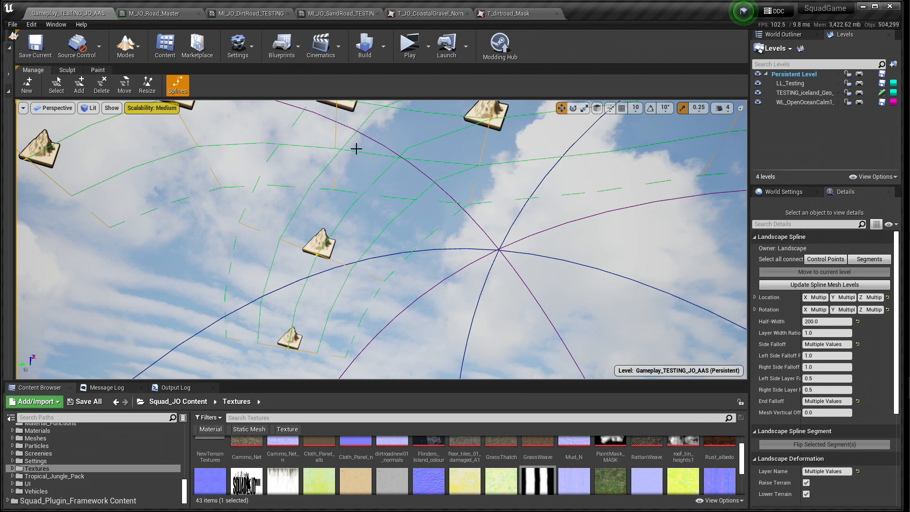
right_click_drag(360, 198, 360, 308)
right_click_drag(398, 203, 431, 217)
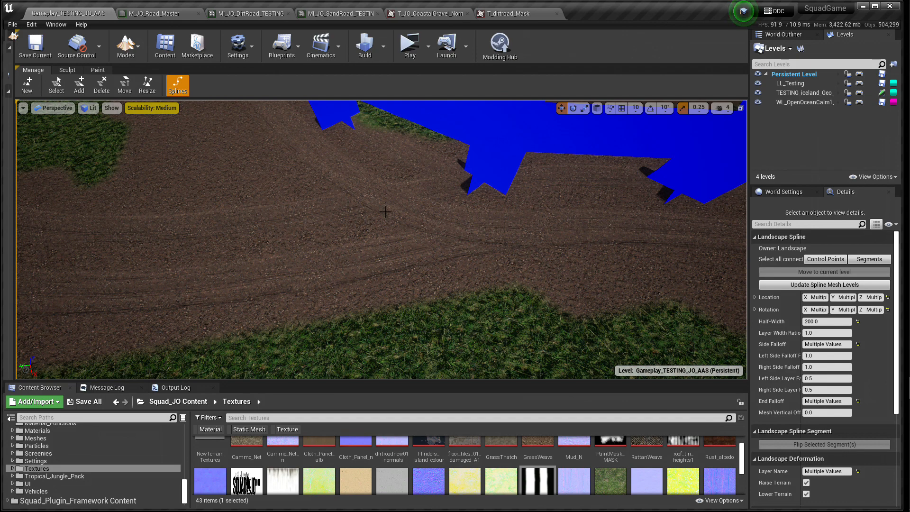
right_click_drag(403, 213, 428, 201)
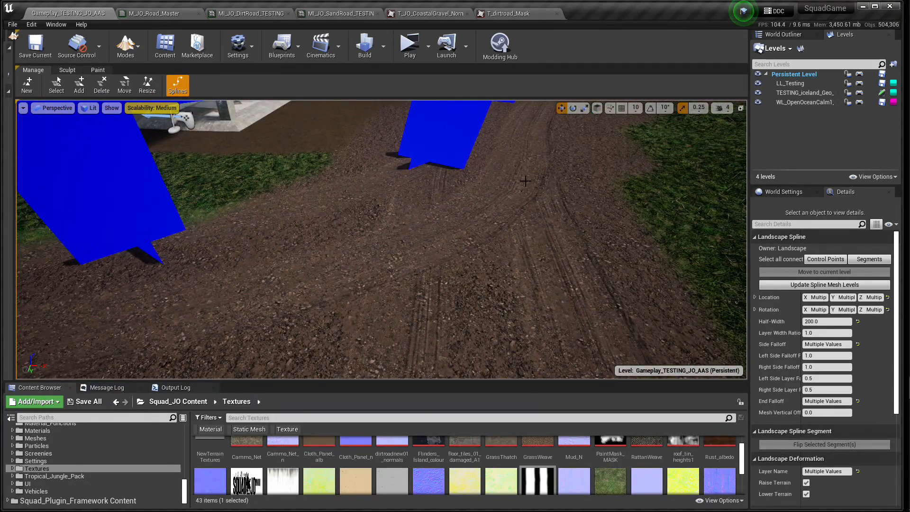
right_click_drag(498, 214, 339, 242)
- Switch the level view to the World Normal buffer visualization and examine the road's normals against the surrounding terrain
left_click(88, 107)
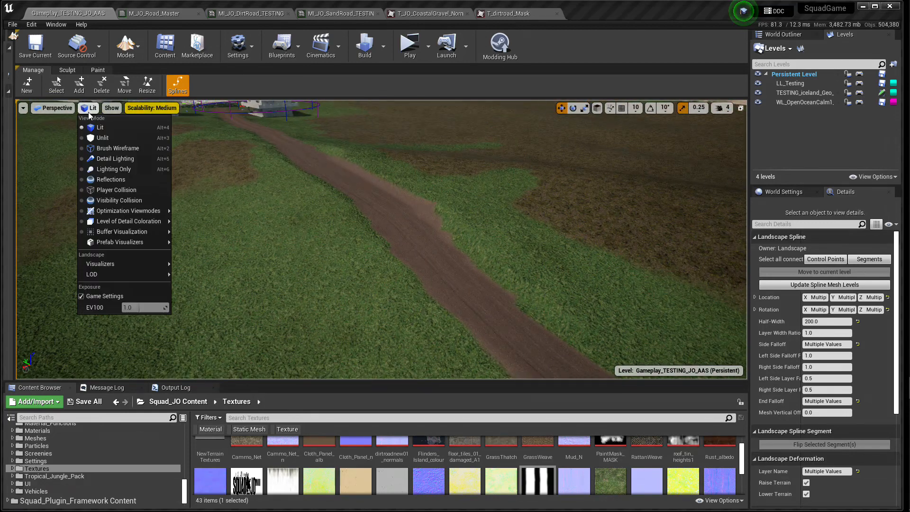
mouse_move(120, 232)
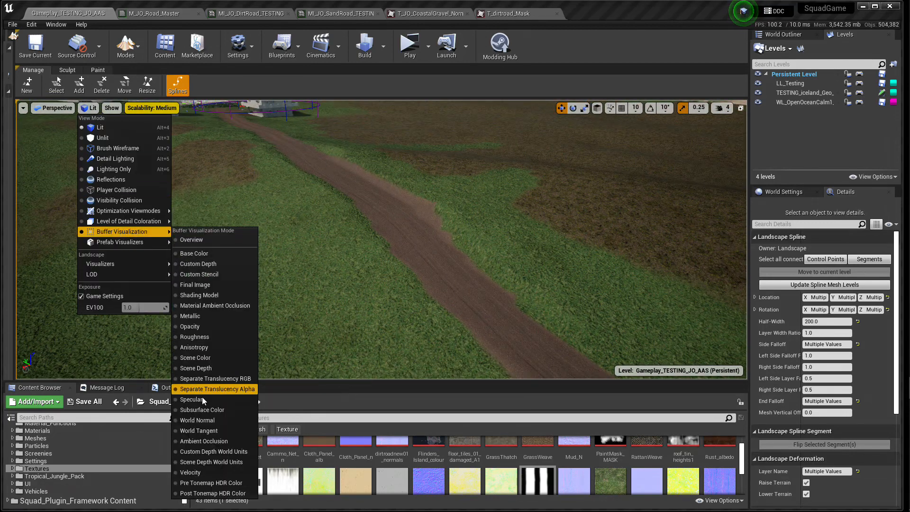
left_click(203, 422)
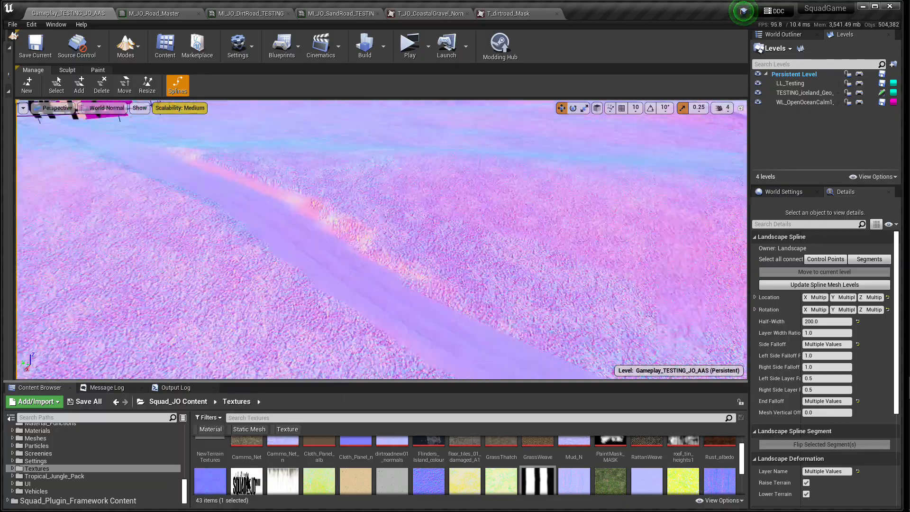
right_click_drag(361, 246, 322, 320)
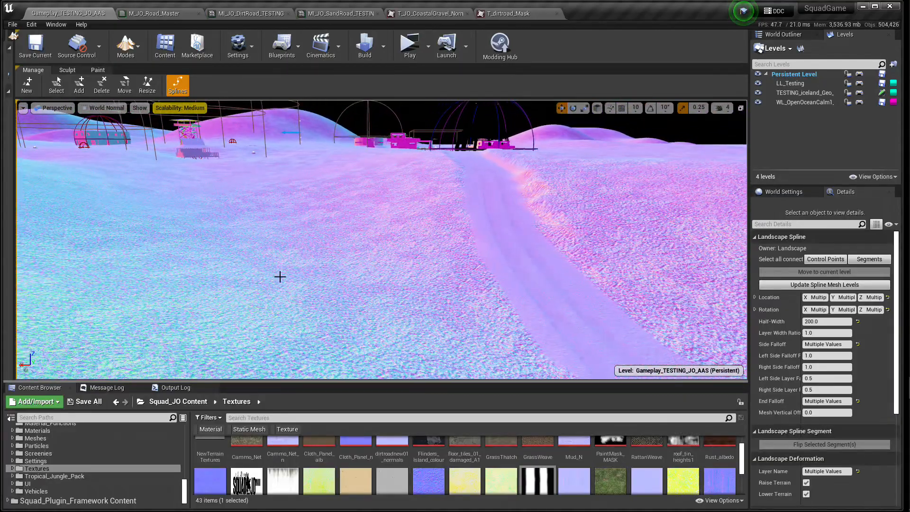
- Return the level view to Lit and look over the landscape spline mesh and dirt road from above
left_click(103, 108)
left_click(95, 127)
right_click_drag(354, 251, 433, 253)
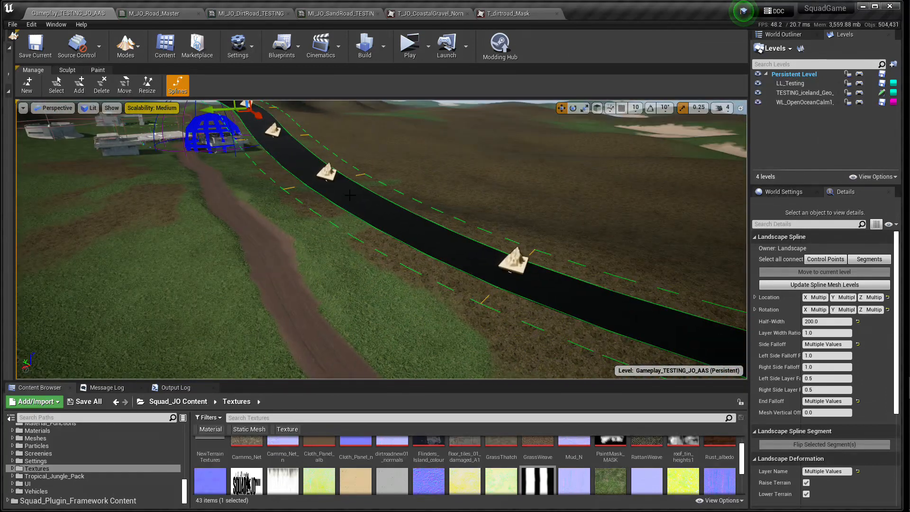
right_click_drag(349, 195, 372, 191)
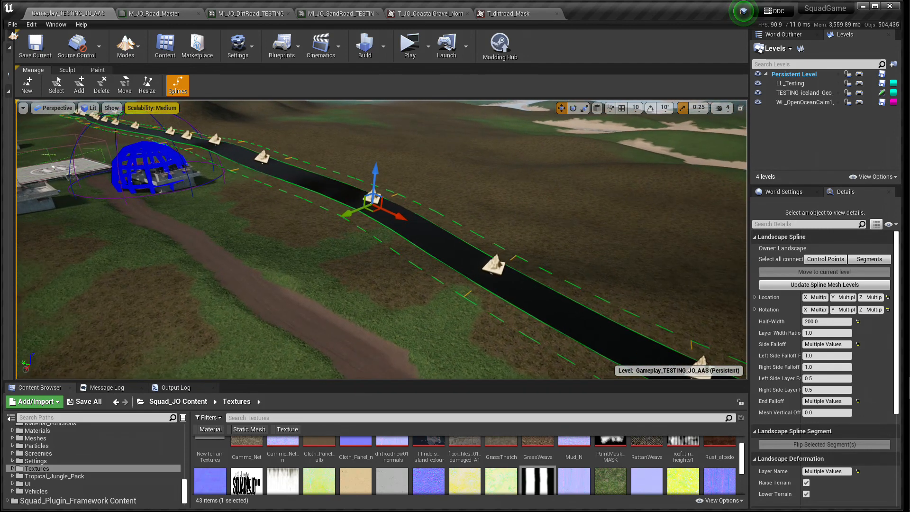
- Review the mask and virtual texture output connections in M_JO_Road_Master and the parameters of MI_JO_DirtRoad_TESTING
left_click(154, 13)
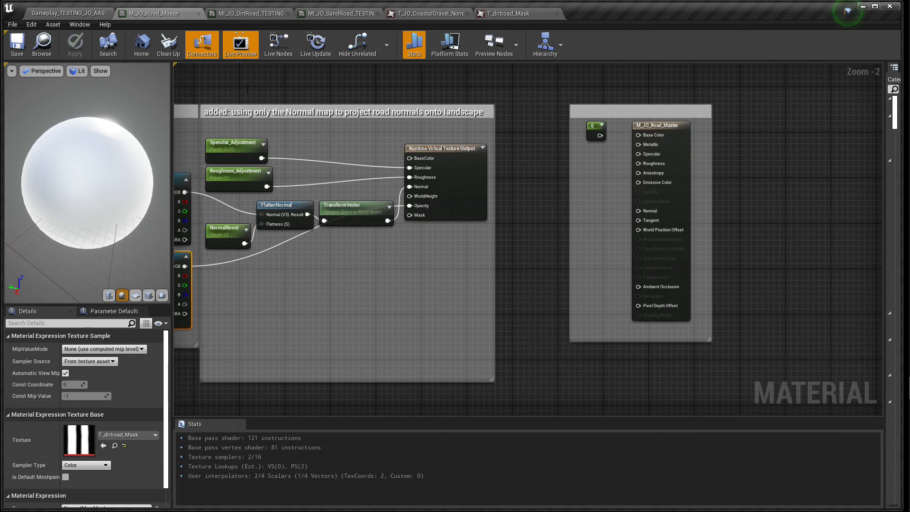
right_click_drag(266, 95, 382, 110)
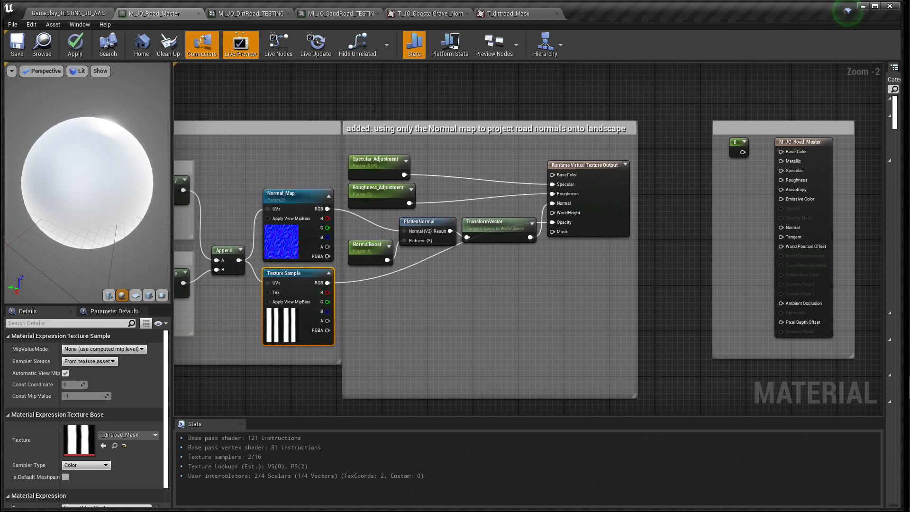
left_click(327, 384)
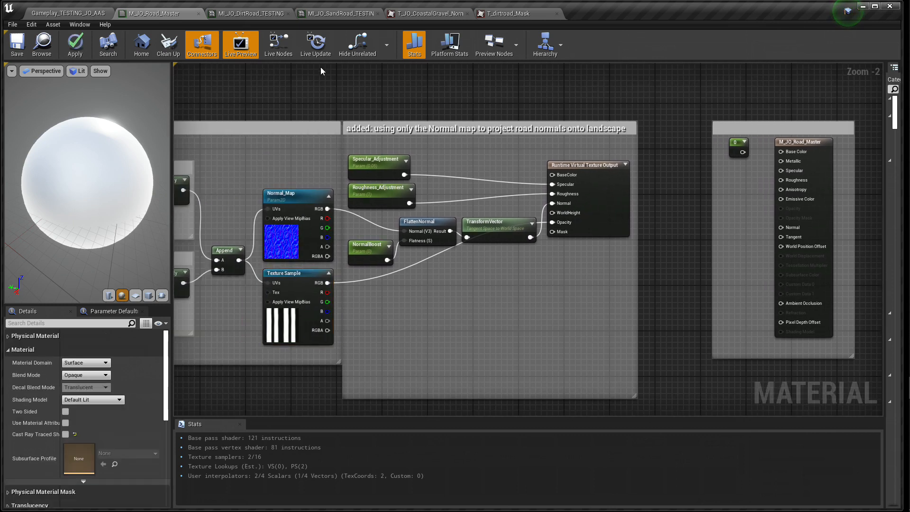
left_click(268, 14)
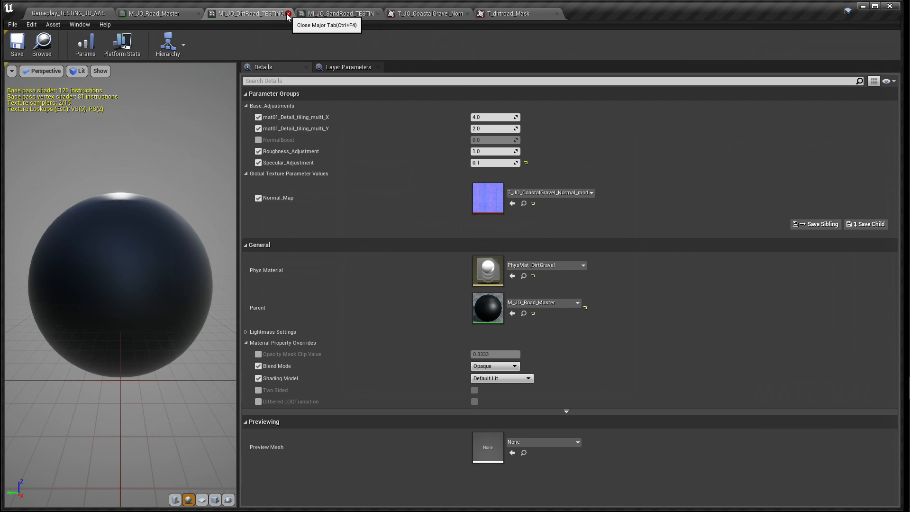
- Close the T_dirtroad_Mask and T_JO_CoastalGravel_Normal_mod textures and return to the Gameplay_TESTING_JO_AAS level
left_click(166, 13)
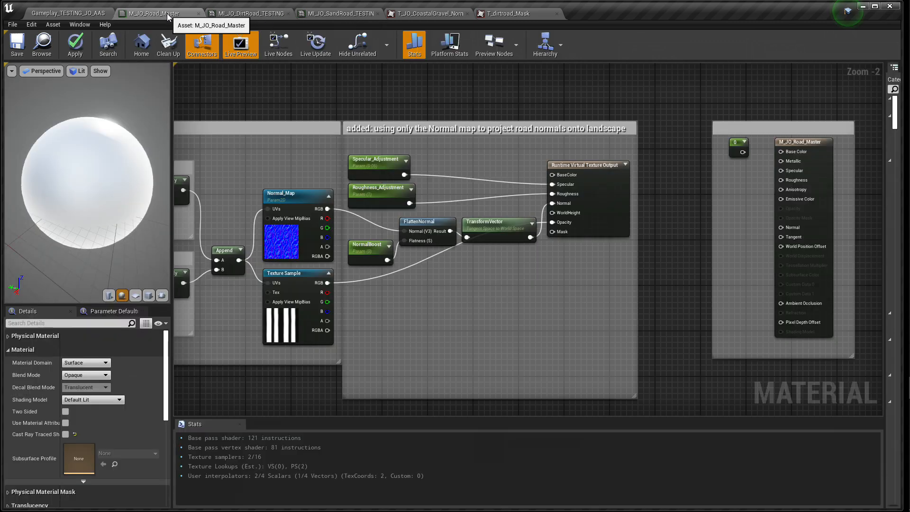
left_click(493, 14)
left_click(556, 13)
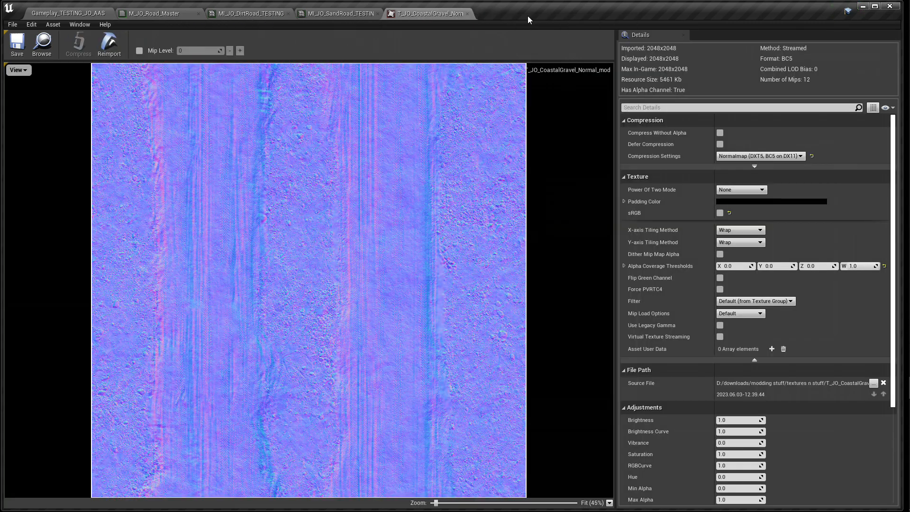
left_click(467, 14)
left_click(92, 17)
- Lower all the road spline's control points until the black spline mesh lies beneath the terrain
mouse_move(348, 270)
right_mouse_down()
mouse_move(371, 268)
mouse_move(348, 256)
mouse_move(368, 265)
mouse_move(427, 253)
mouse_move(370, 268)
mouse_move(337, 255)
mouse_move(361, 262)
right_mouse_up()
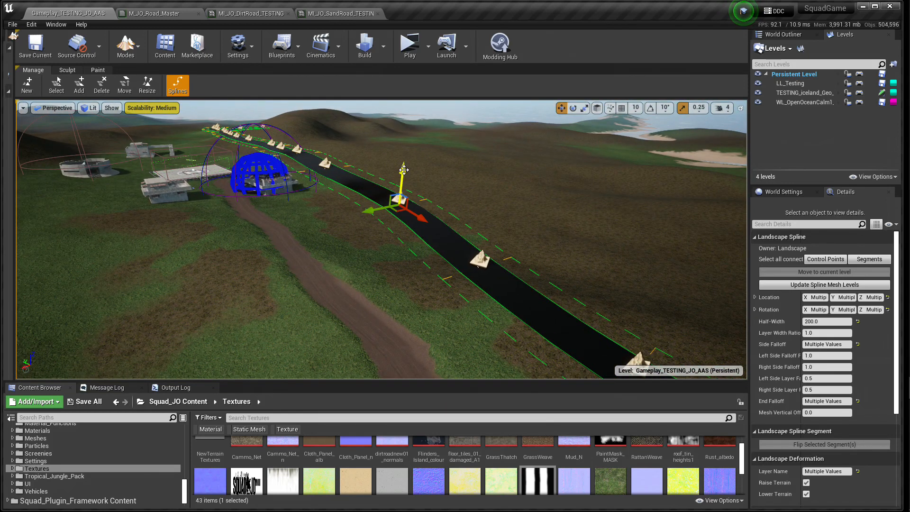
left_click_drag(403, 169, 406, 184)
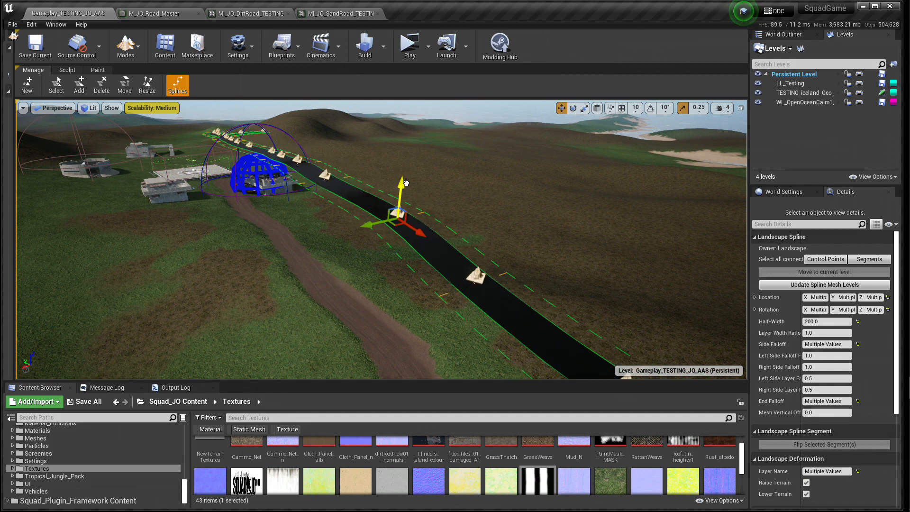
mouse_move(356, 235)
right_mouse_down()
mouse_move(361, 216)
mouse_move(344, 235)
right_mouse_up()
left_click_drag(429, 121, 402, 312)
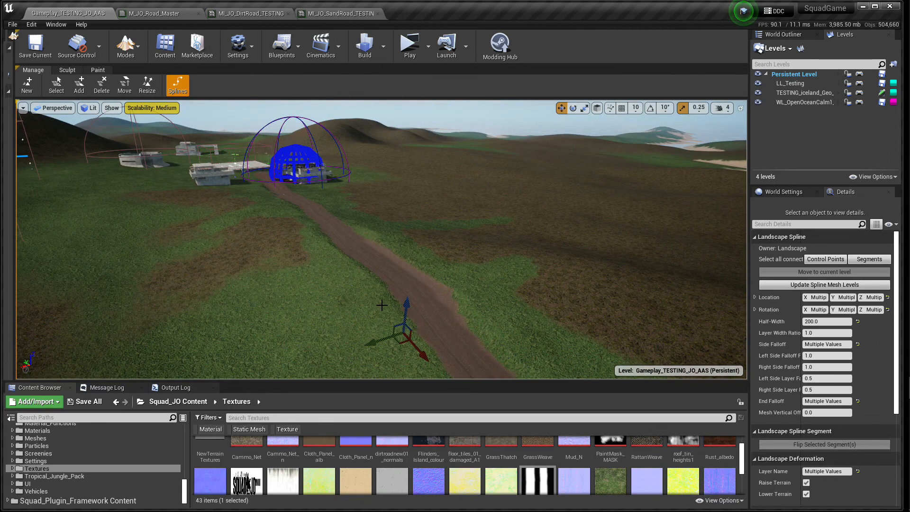
right_click_drag(267, 252, 290, 263)
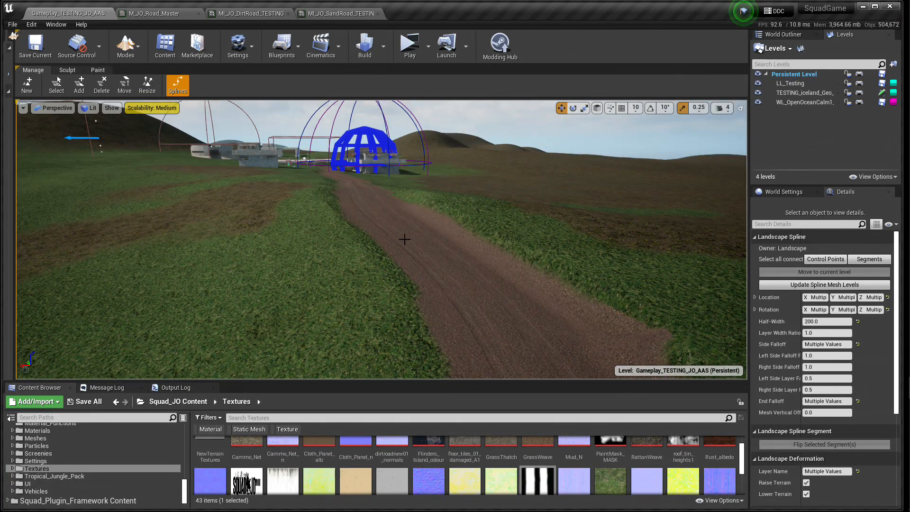
- Select all connected spline segments beneath the terrain and review their spline mesh and virtual texture settings
key("q")
right_click_drag(398, 223, 398, 223)
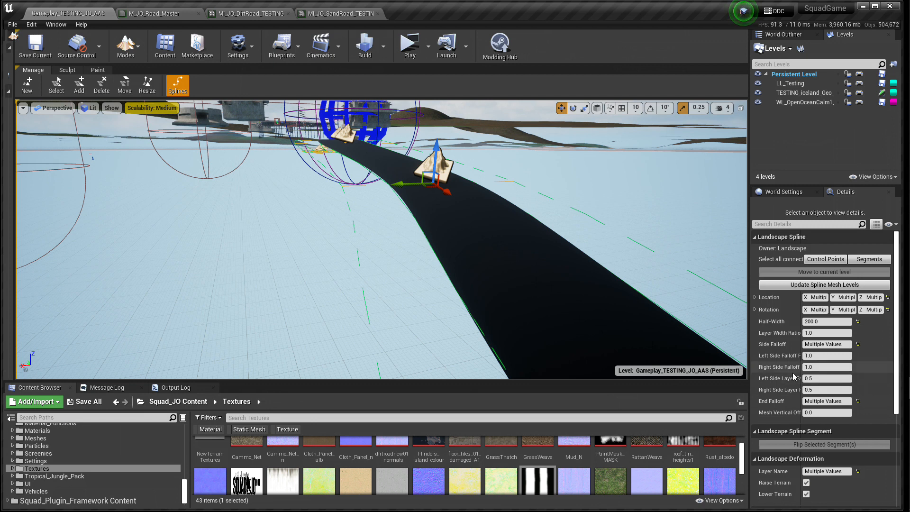
scroll(805, 400, "down", 6)
left_click(629, 306)
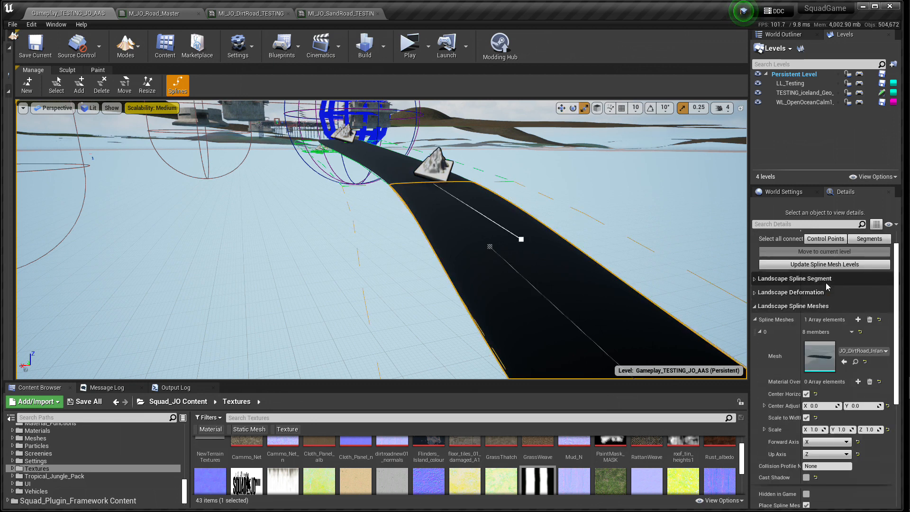
left_click(868, 239)
scroll(846, 367, "down", 3)
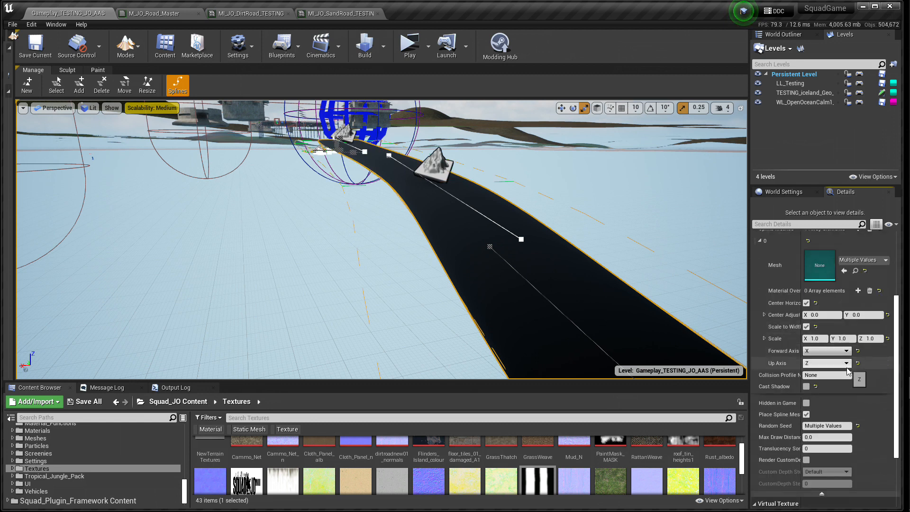
scroll(834, 388, "down", 3)
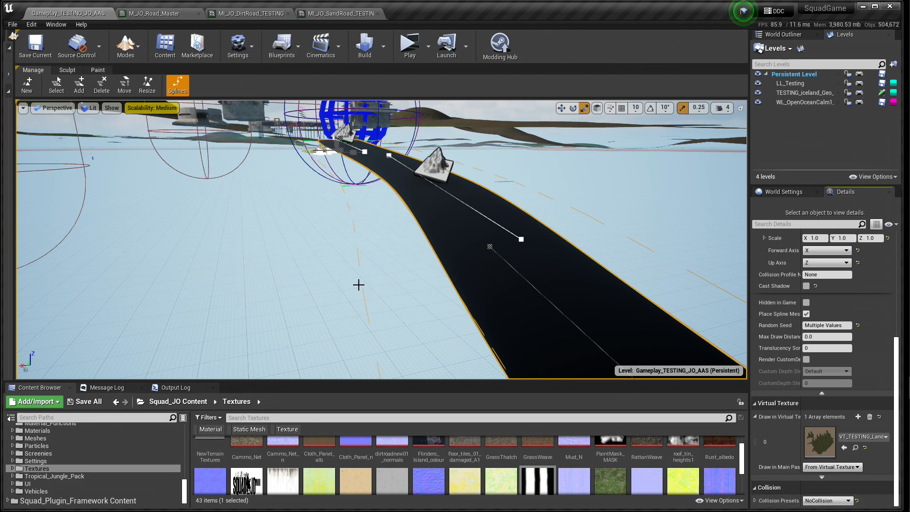
- Select all the road spline's connected control points from above the terrain and nudge them with the Move tool
right_click(342, 288)
key("a")
key("a")
right_click_drag(356, 270, 377, 277)
key("e")
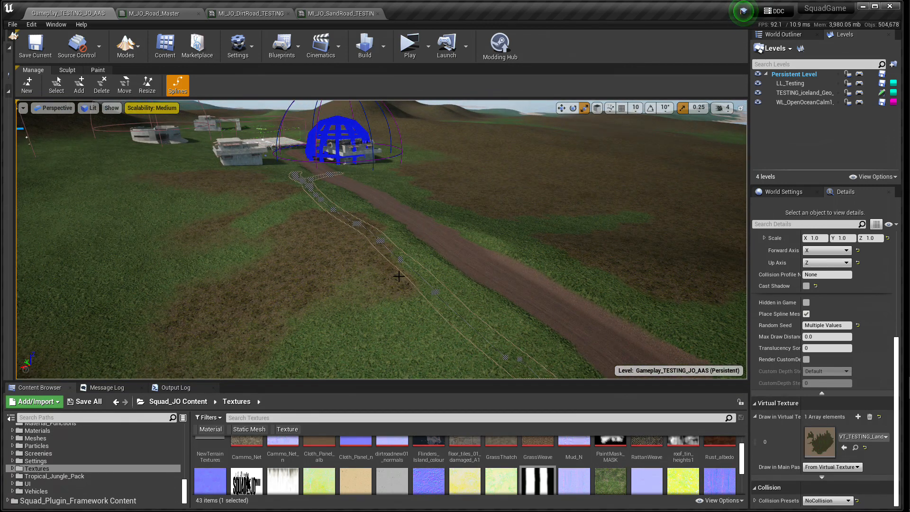
scroll(827, 345, "up", 8)
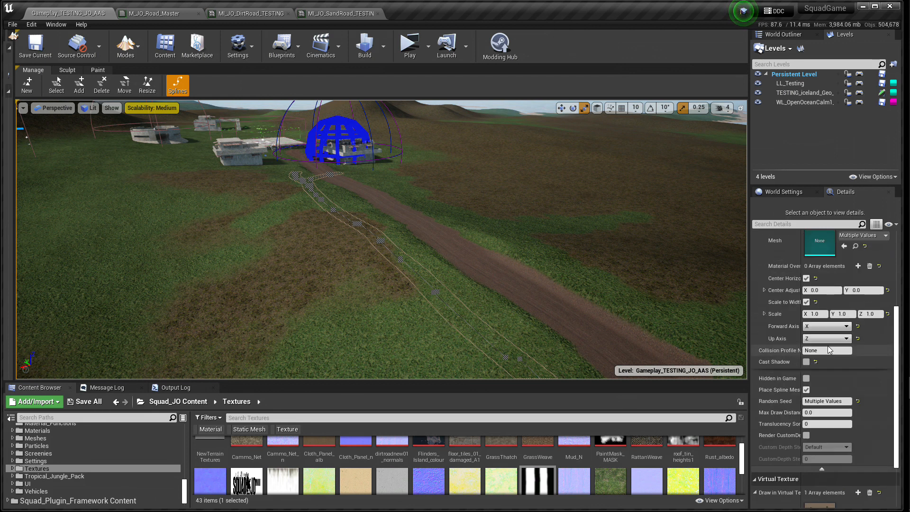
left_click(828, 260)
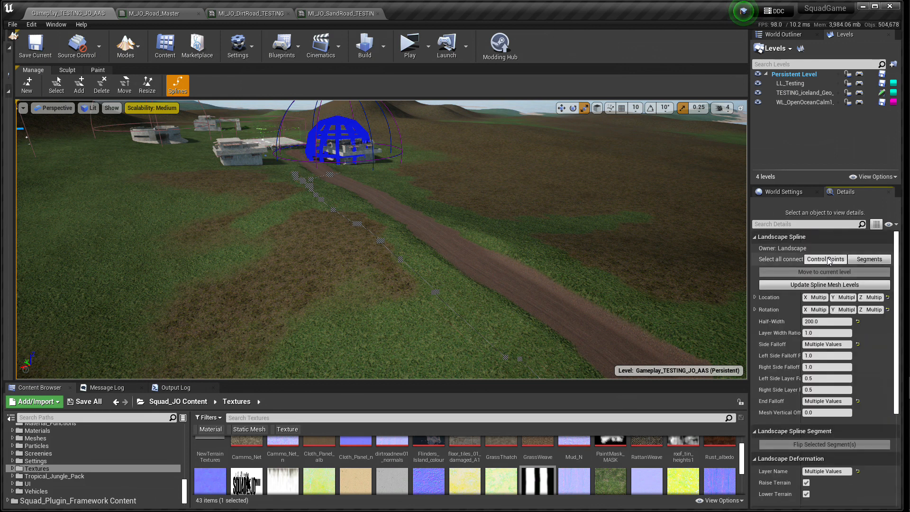
left_click(560, 109)
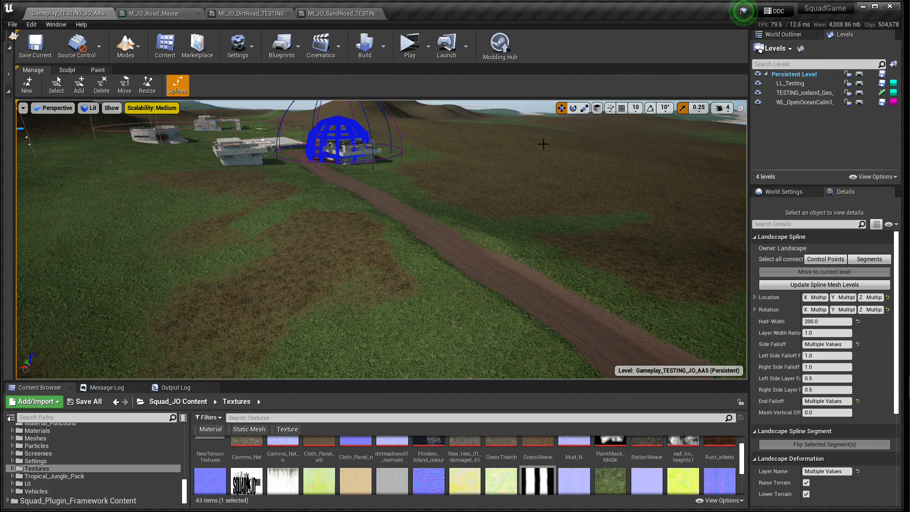
right_click_drag(568, 284, 567, 253)
key("w")
key("s")
mouse_move(452, 332)
left_mouse_down()
mouse_move(481, 184)
mouse_move(448, 327)
left_mouse_up()
- Start a play session of the level and spawn at the main base from the deployment map
right_click_drag(449, 327, 417, 291)
key("d")
key("w")
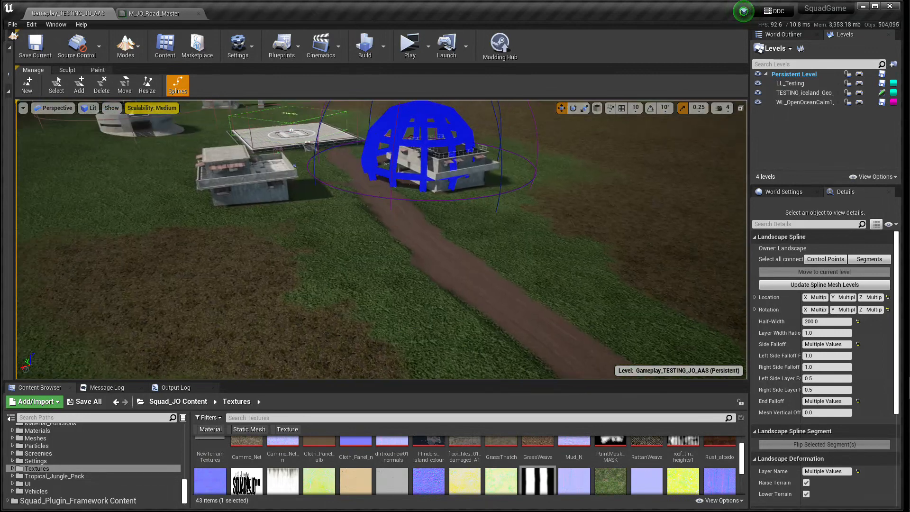
right_click_drag(363, 258, 362, 249)
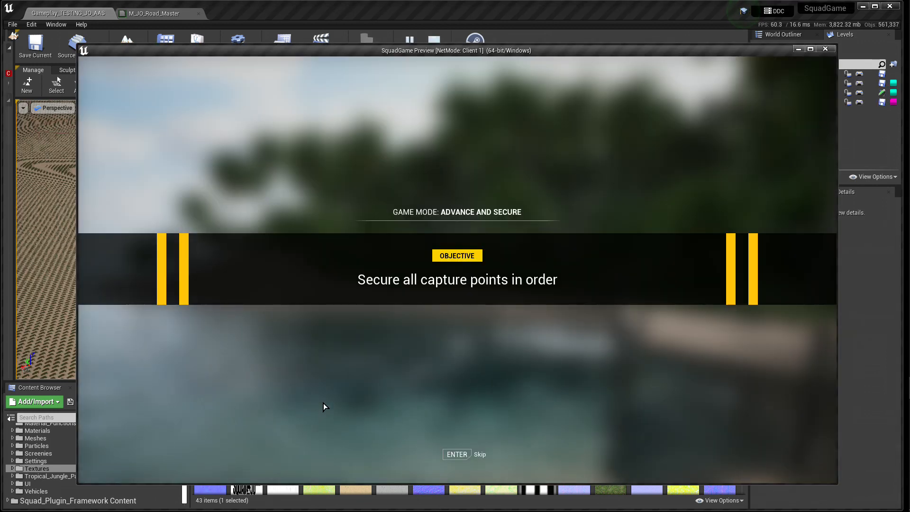
key("Return")
left_click(626, 287)
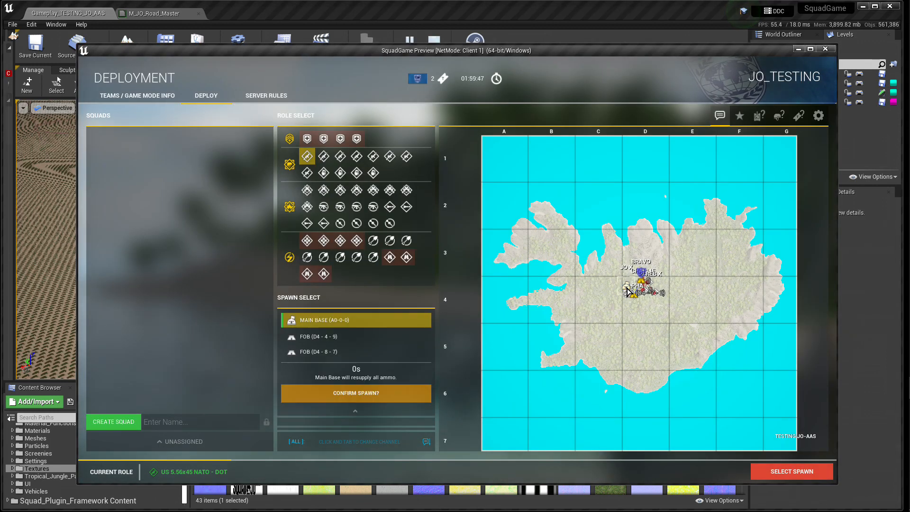
left_click(627, 287)
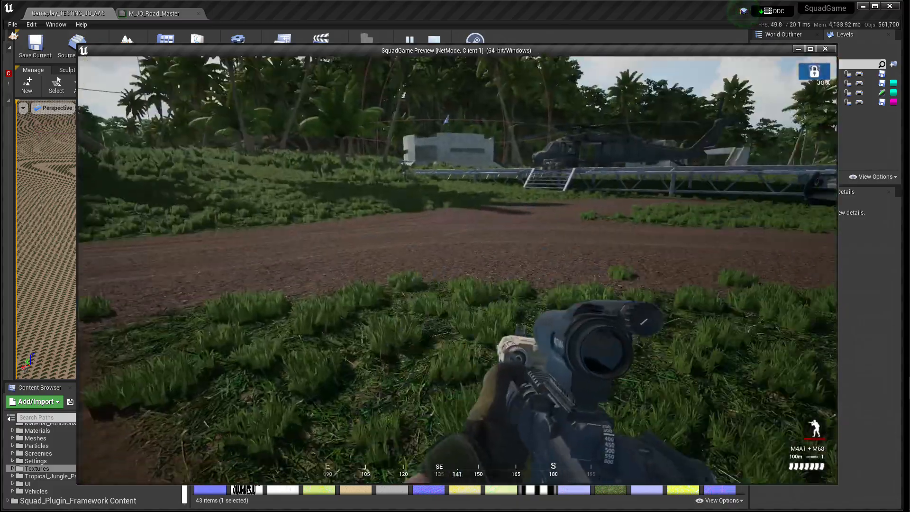
- Walk along the dirt road around the helipad and inspect the projected tire tracks up close
key("w")
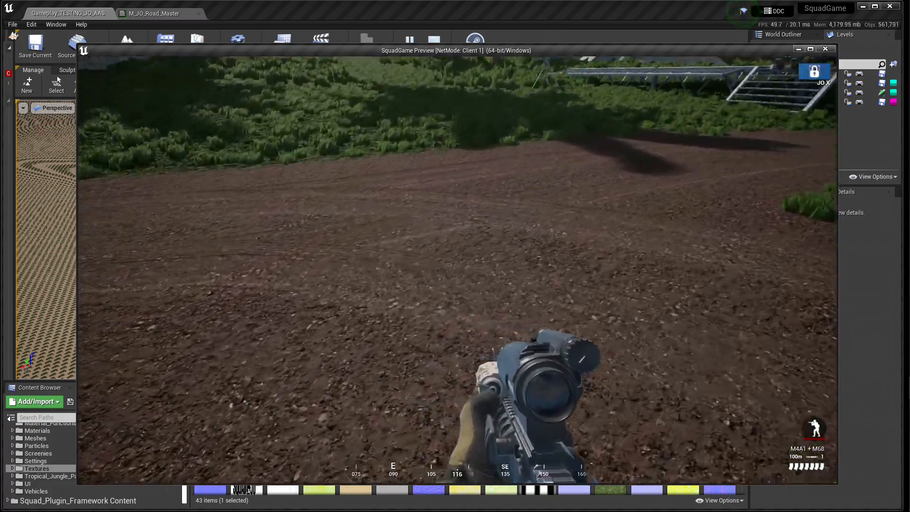
key("w")
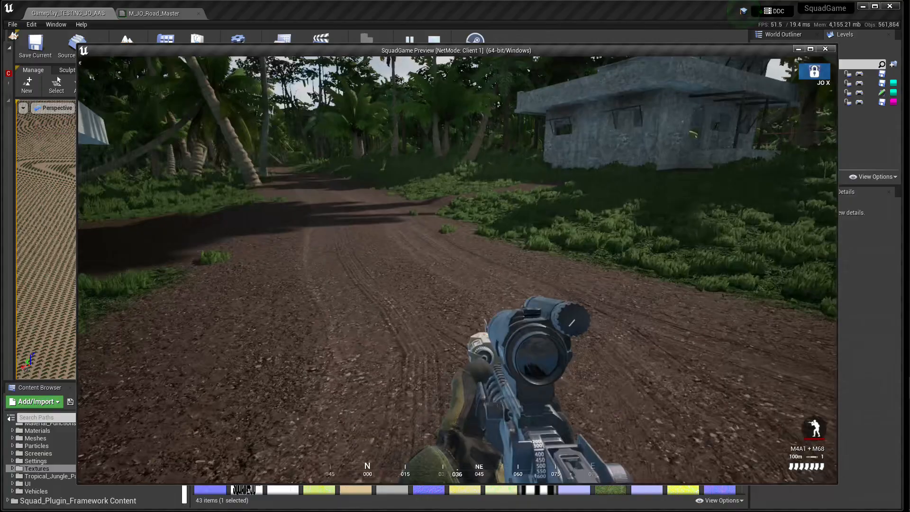
key("w")
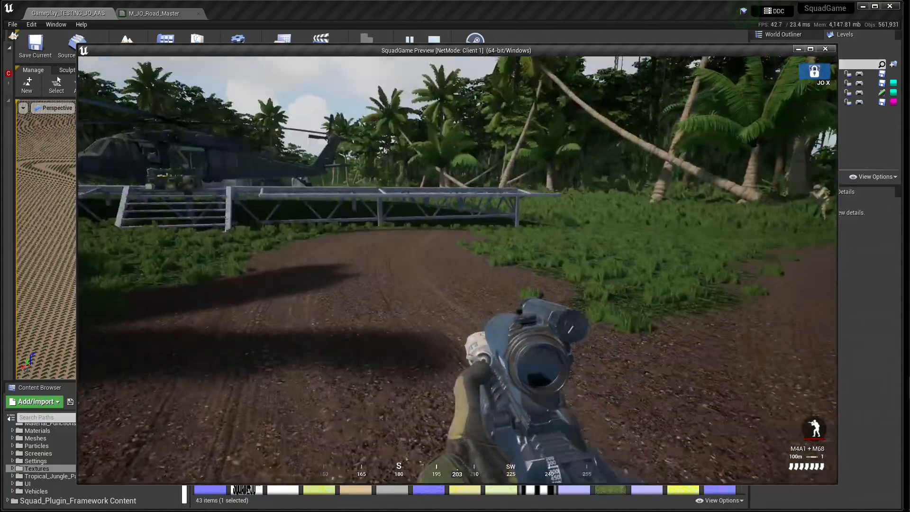
key("w")
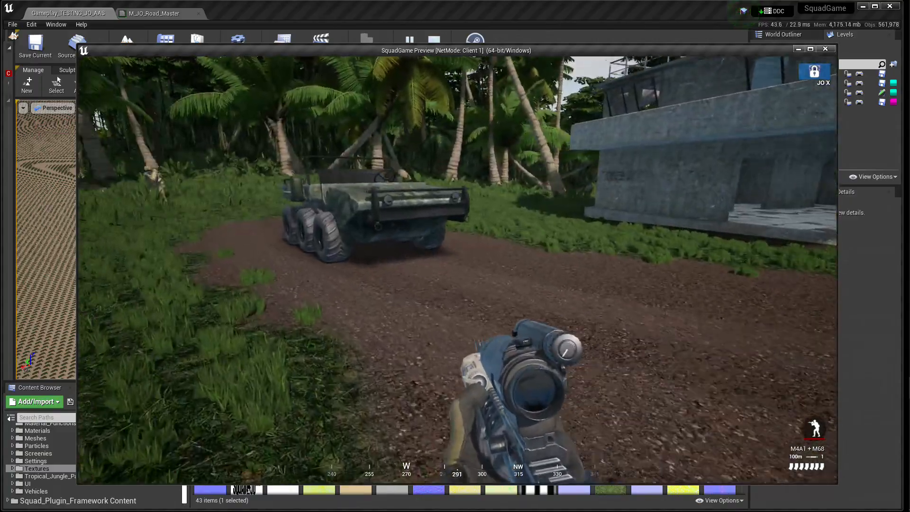
- Get into the six-wheeled vehicle on the dirt road and drive it along the road
key("w")
key("f")
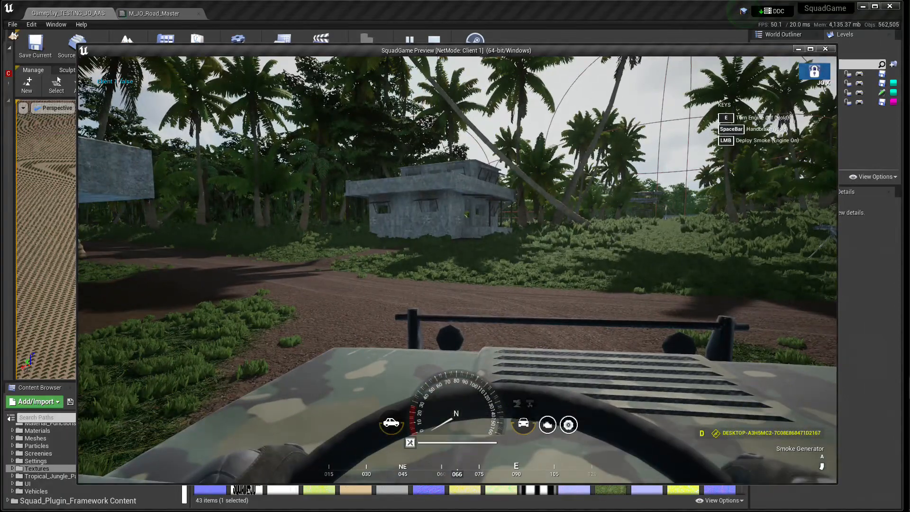
key("w")
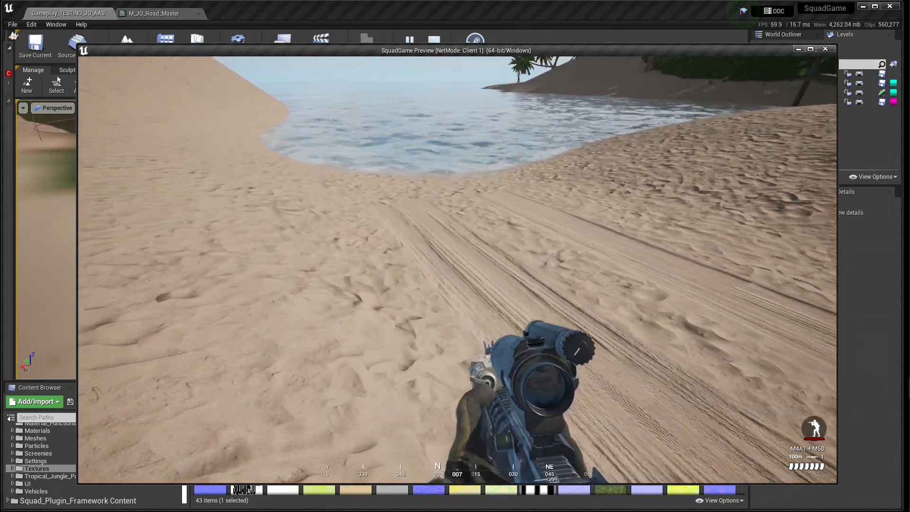
- Inspect the tire tracks on foot from the shoreline up the sand road, and end the play session
key("w")
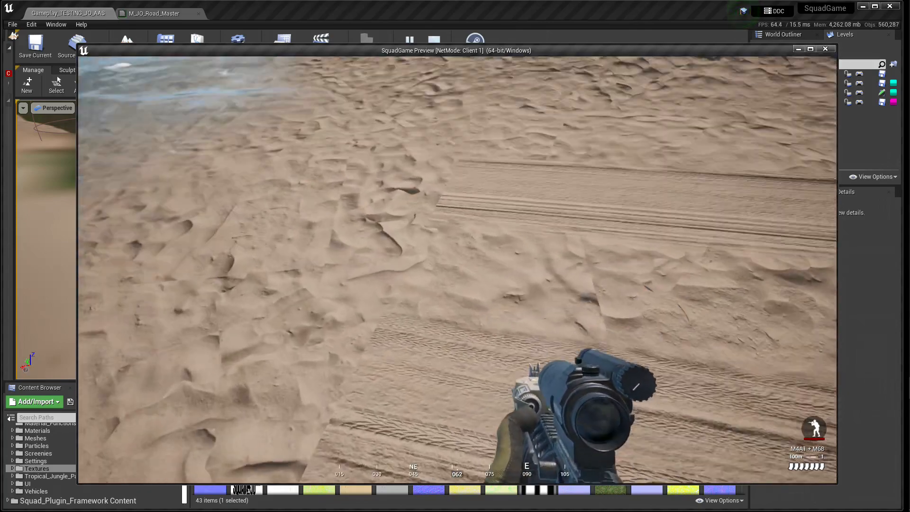
key("shift+w")
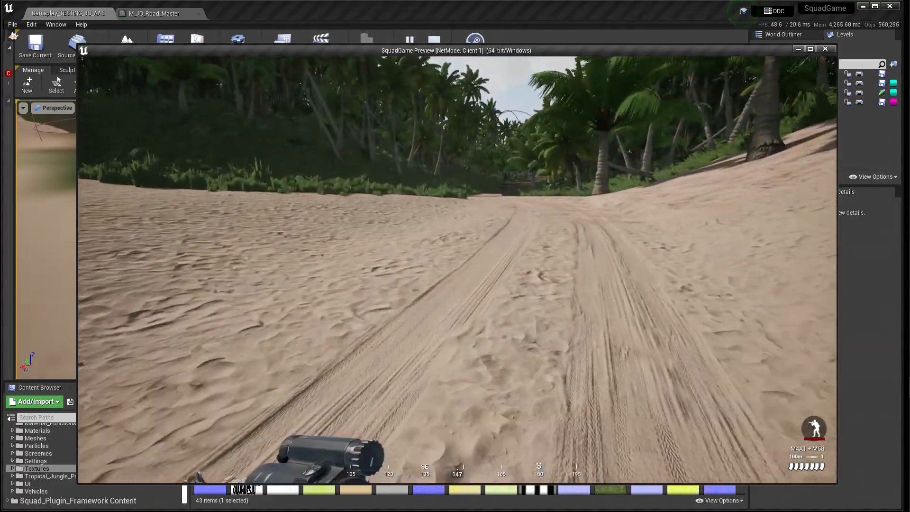
key("w")
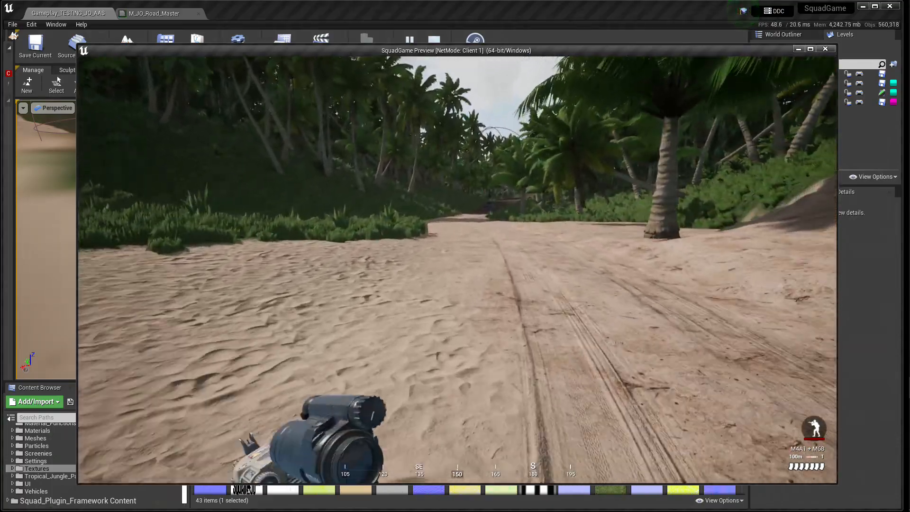
key("w")
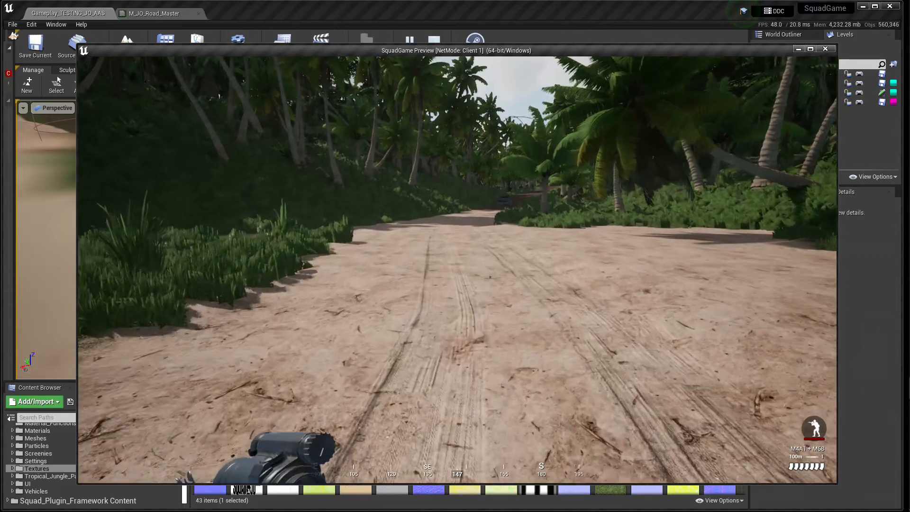
key("Escape")
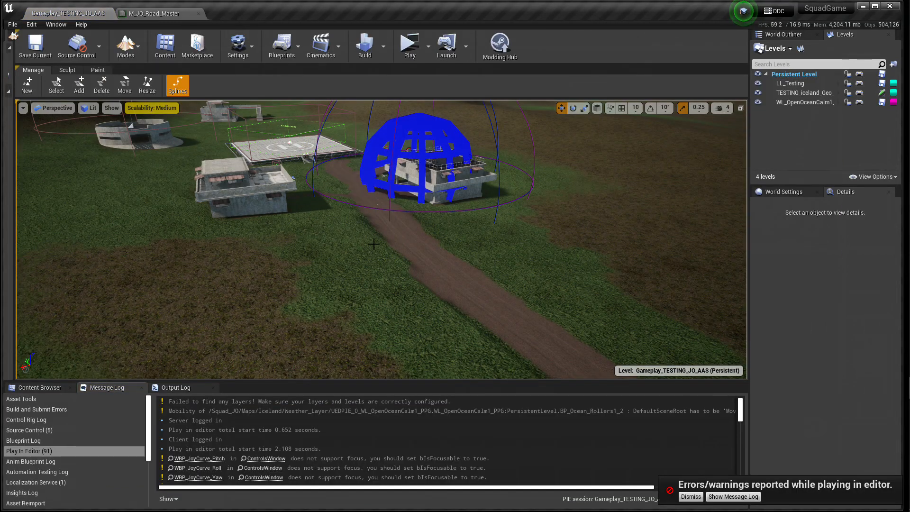
- Pull the level view back along the dirt road and switch it to the Shader Complexity visualization
right_click_drag(615, 188, 428, 204)
right_click_drag(305, 201, 284, 196)
key("s")
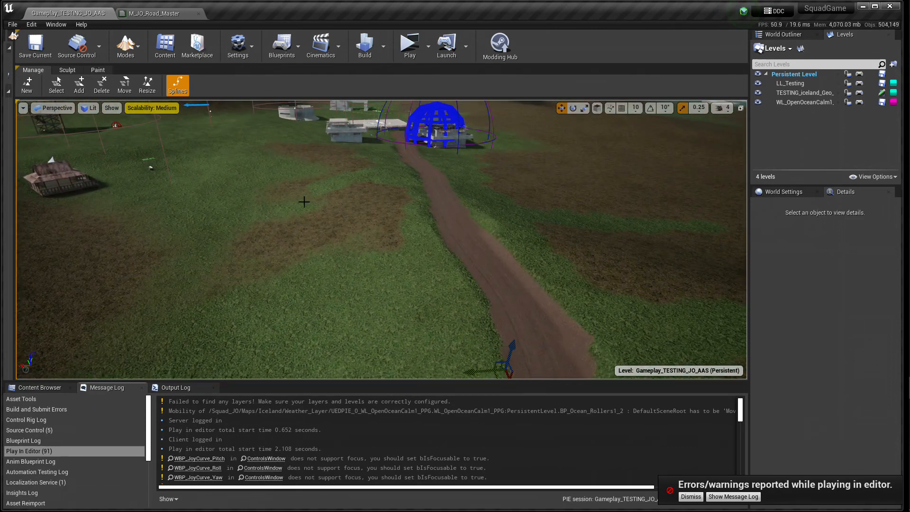
left_click(92, 112)
mouse_move(142, 210)
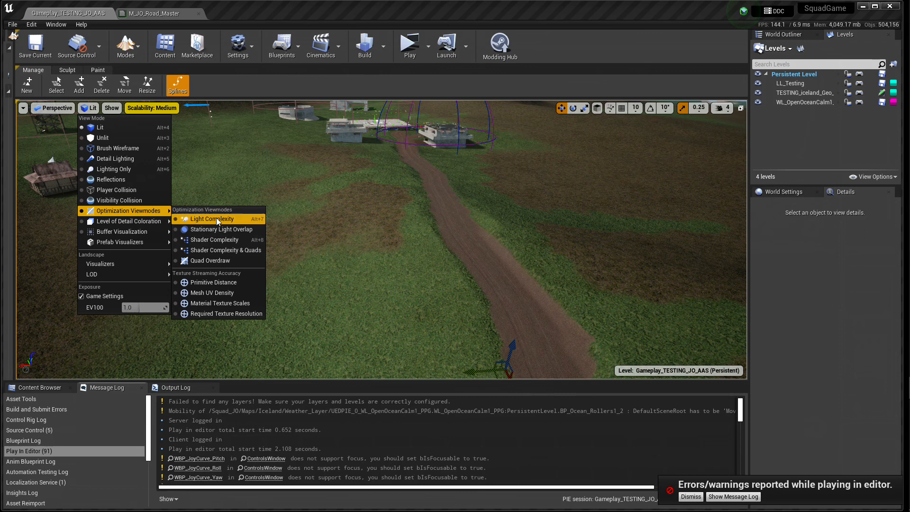
left_click(212, 240)
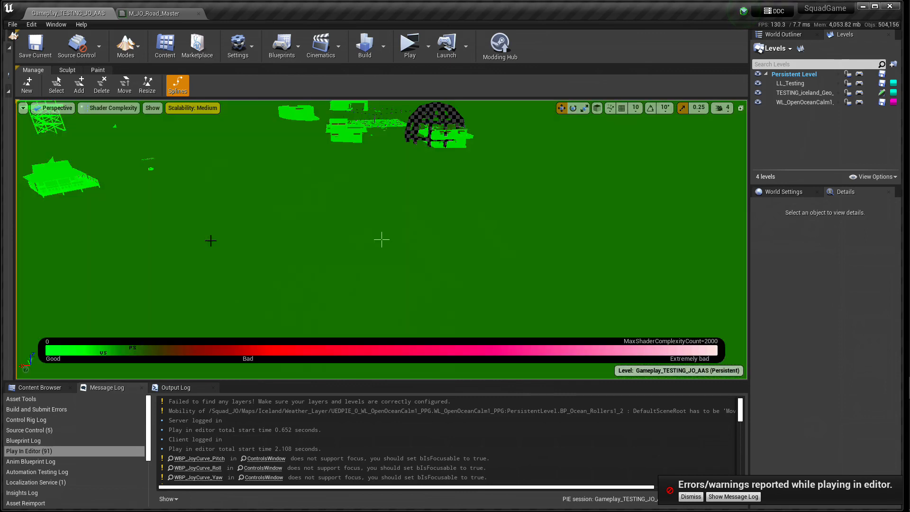
- Examine the shader complexity of the spline mesh beneath the terrain and of the landscape surface above it
mouse_move(342, 260)
right_mouse_down()
mouse_move(353, 251)
mouse_move(340, 255)
right_mouse_up()
key("w")
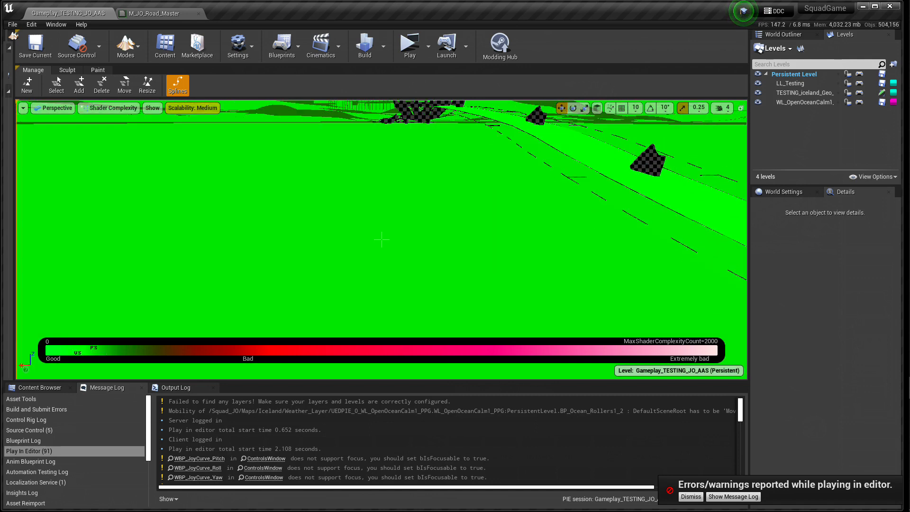
mouse_move(340, 256)
right_mouse_down()
mouse_move(362, 239)
mouse_move(346, 256)
right_mouse_up()
key("d")
key("a")
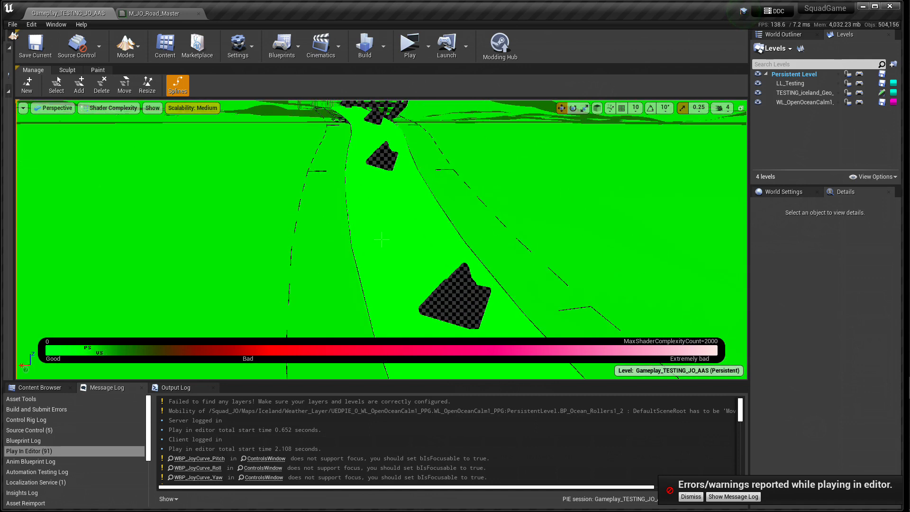
key("e")
mouse_move(381, 239)
right_mouse_down()
mouse_move(345, 212)
mouse_move(328, 222)
mouse_move(415, 238)
mouse_move(390, 234)
mouse_move(399, 238)
right_mouse_up()
right_click_drag(347, 262, 367, 261)
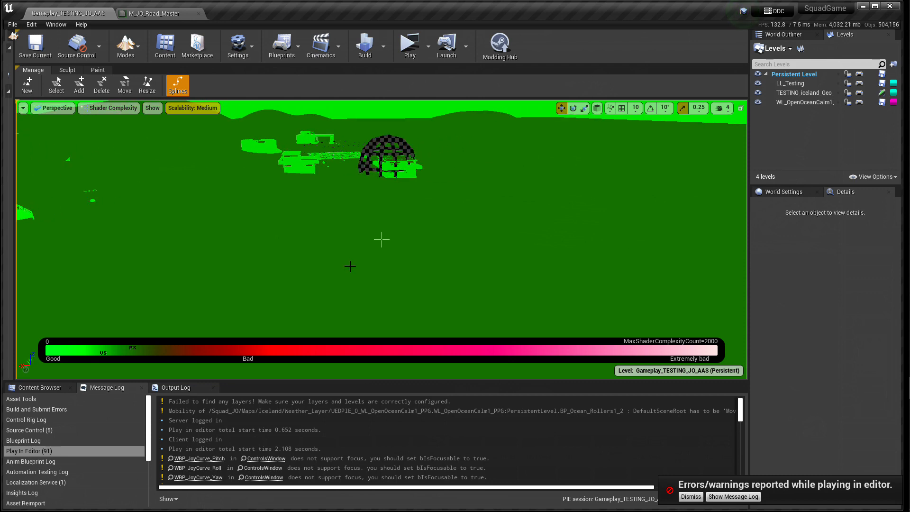
right_click_drag(355, 270, 289, 265)
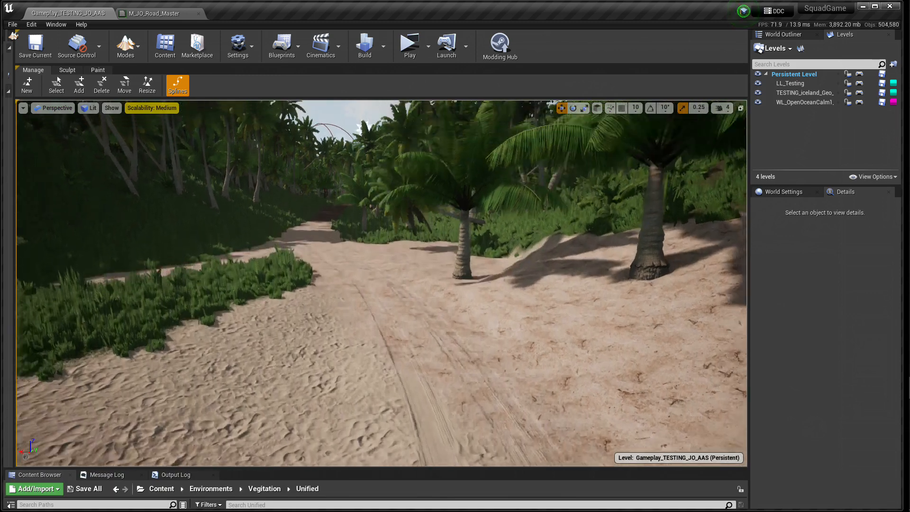
- Look over the sand and dirt road through the palm forest from above in Lit view
key("e")
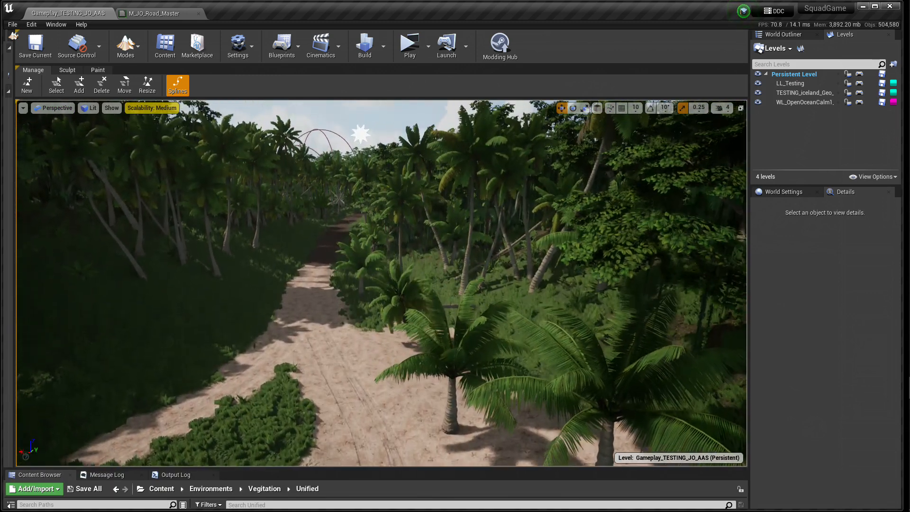
key("e")
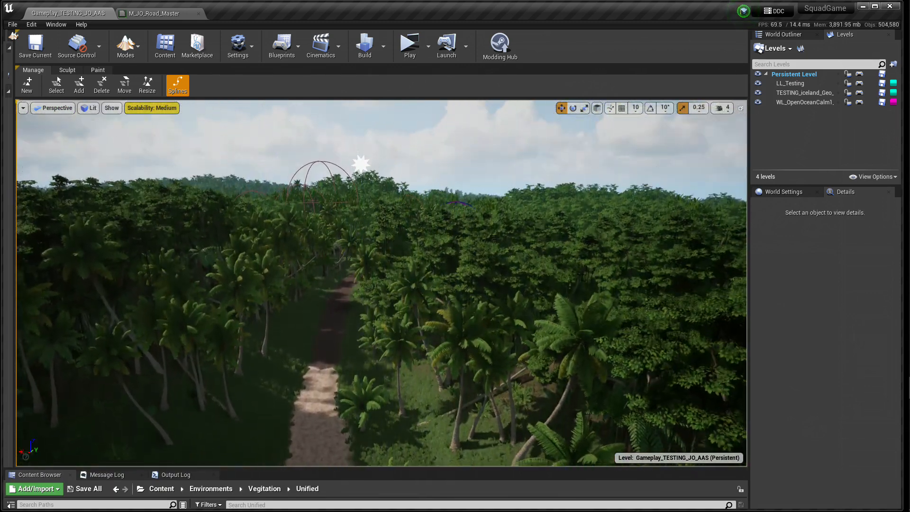
key("e")
right_click_drag(382, 266, 378, 298)
key("e")
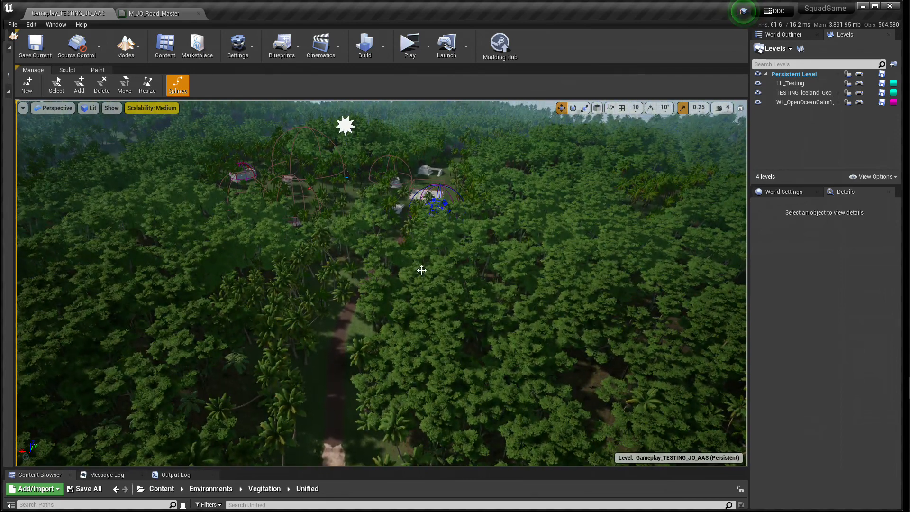
right_click_drag(421, 270, 411, 319)
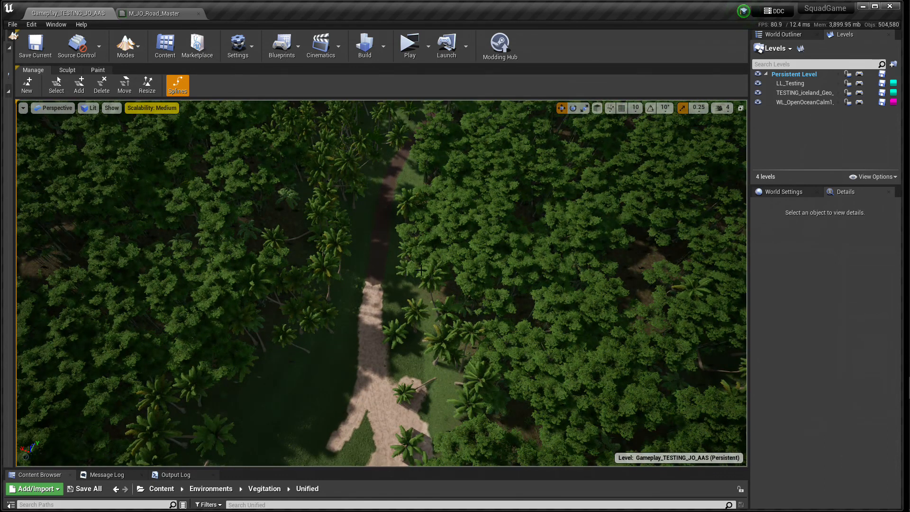